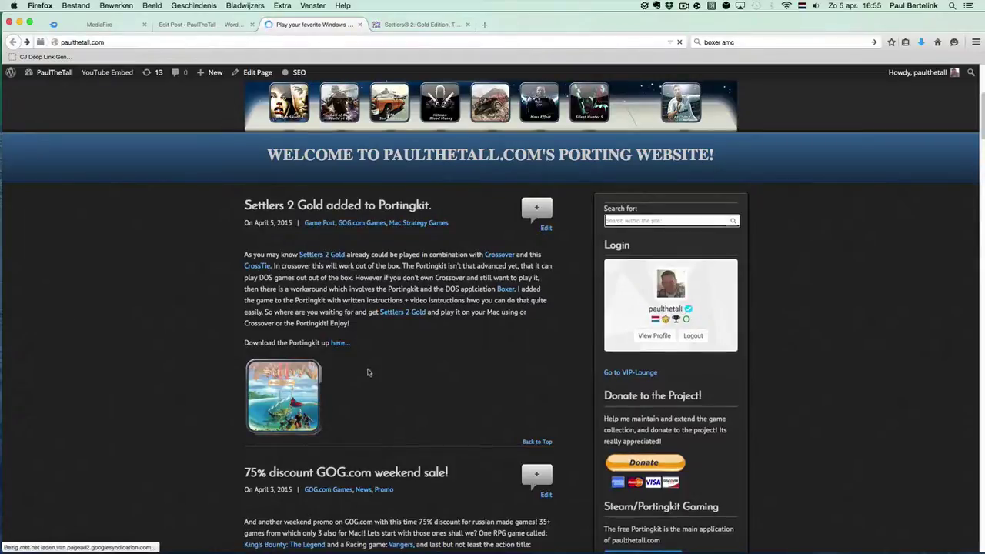
- Open the linked Boxer website from the Settlers 2 Gold post and return to the post
left_click(507, 289)
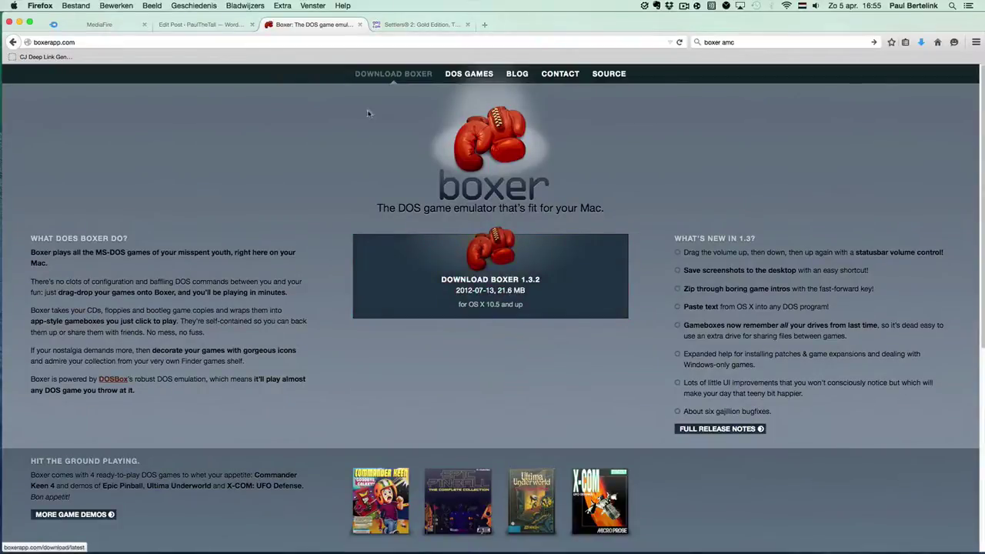
mouse_move(235, 546)
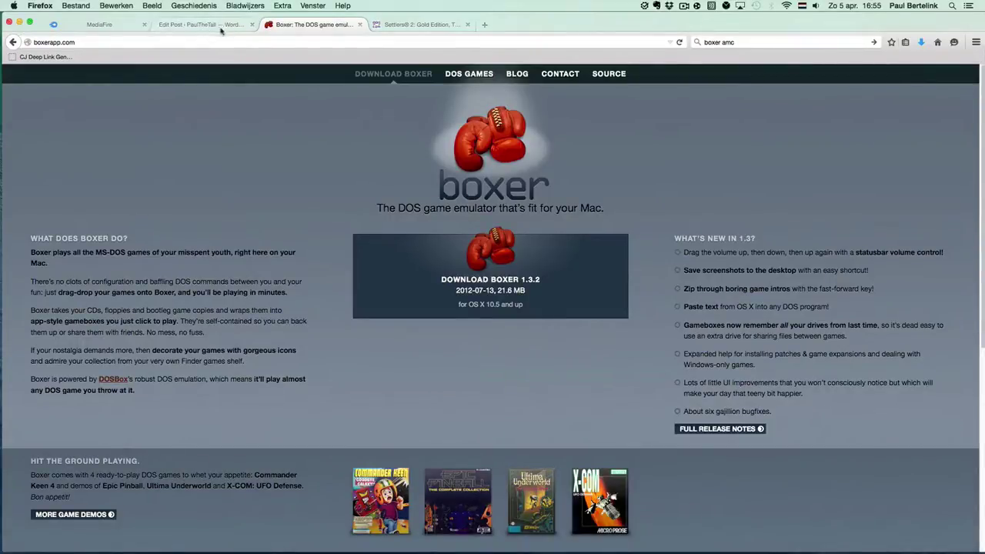
left_click(13, 43)
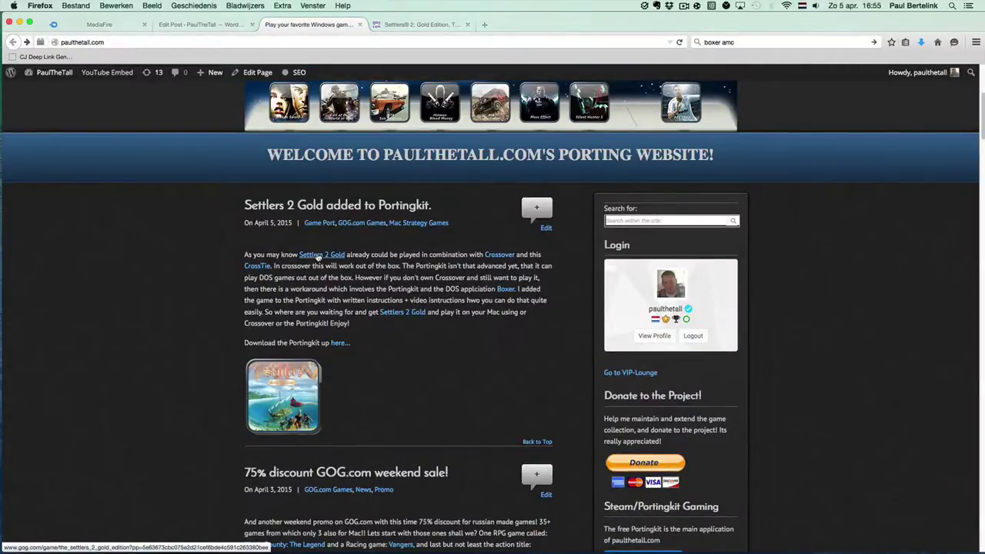
- Minimise the browser and rearrange the Porting Kit window and its app icon on the desktop
left_click(20, 24)
left_click_drag(395, 110, 514, 111)
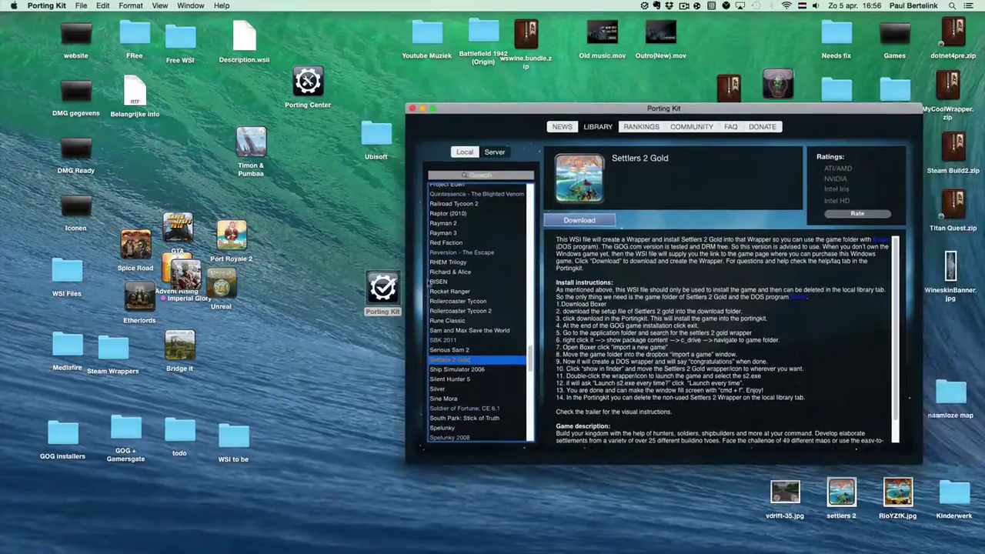
left_click_drag(383, 289, 321, 218)
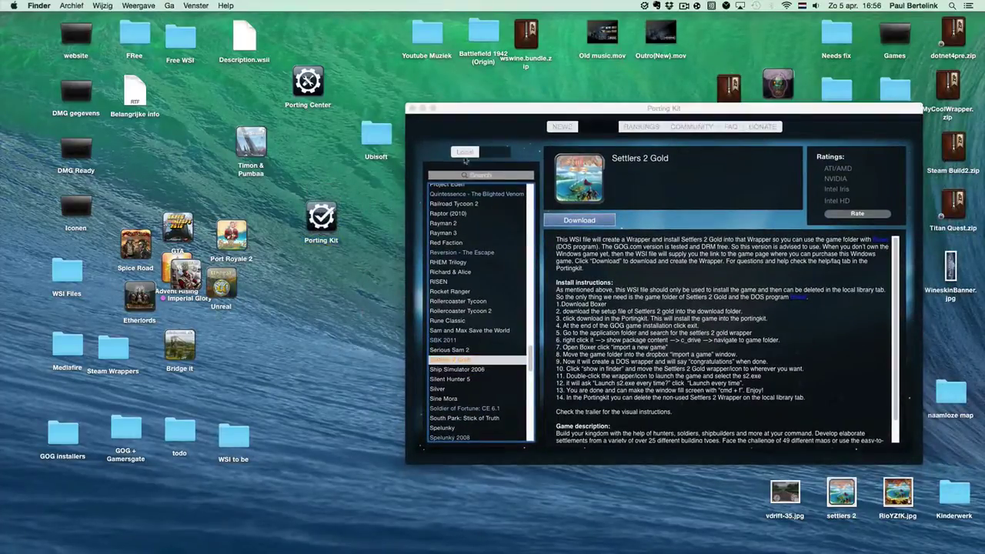
left_click_drag(492, 114, 429, 64)
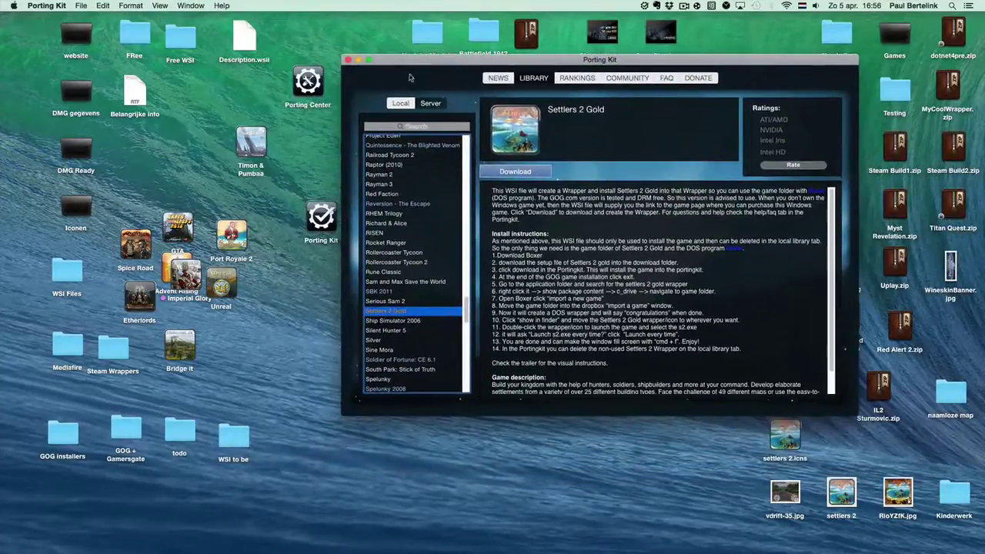
- View the installed games and the news in Porting Kit, and return to the library's server list
left_click(428, 103)
left_click(497, 79)
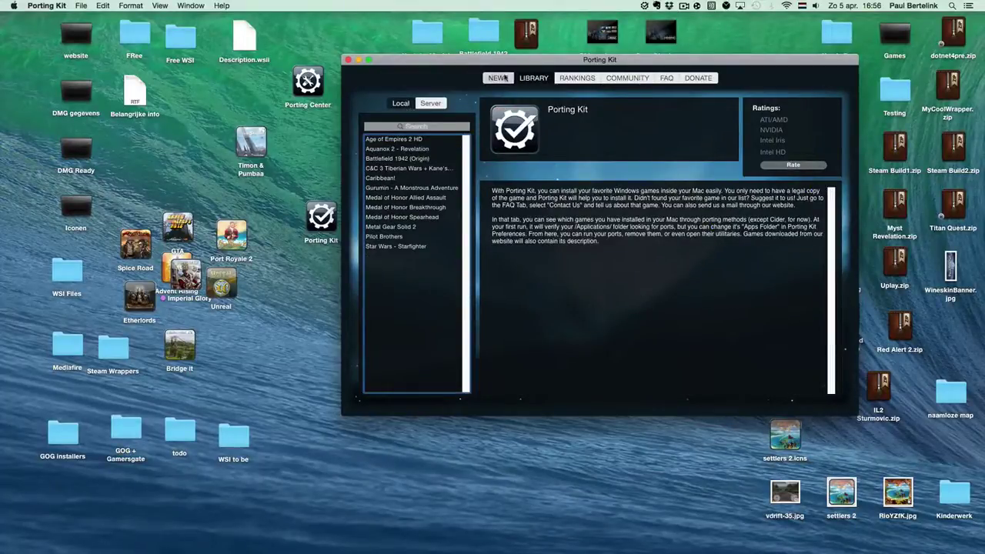
left_click(534, 78)
left_click(431, 103)
- Select Settlers 2 Gold in the server game list and read its install instructions
scroll(430, 166, "down", 2)
scroll(407, 212, "down", 15)
scroll(407, 212, "down", 20)
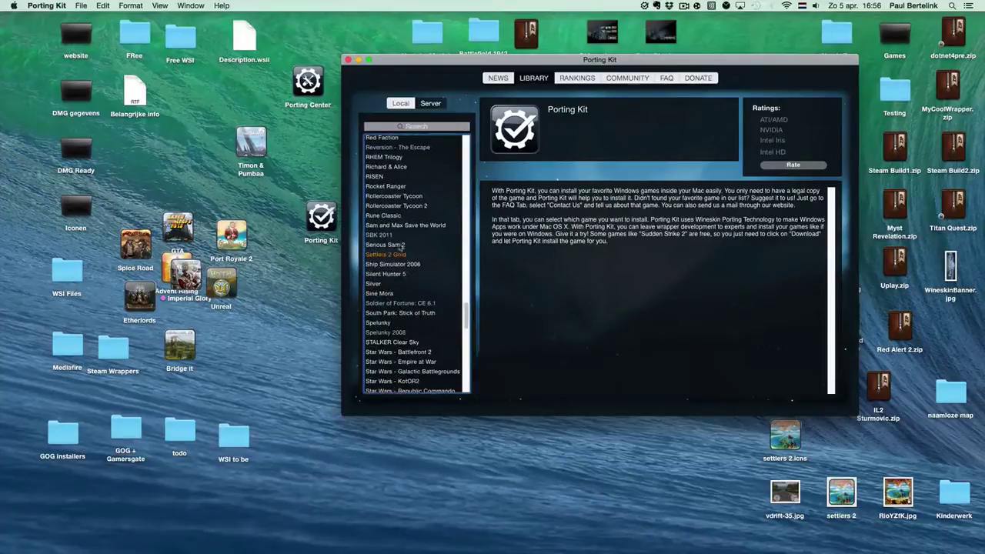
scroll(400, 242, "down", 20)
scroll(411, 244, "up", 3)
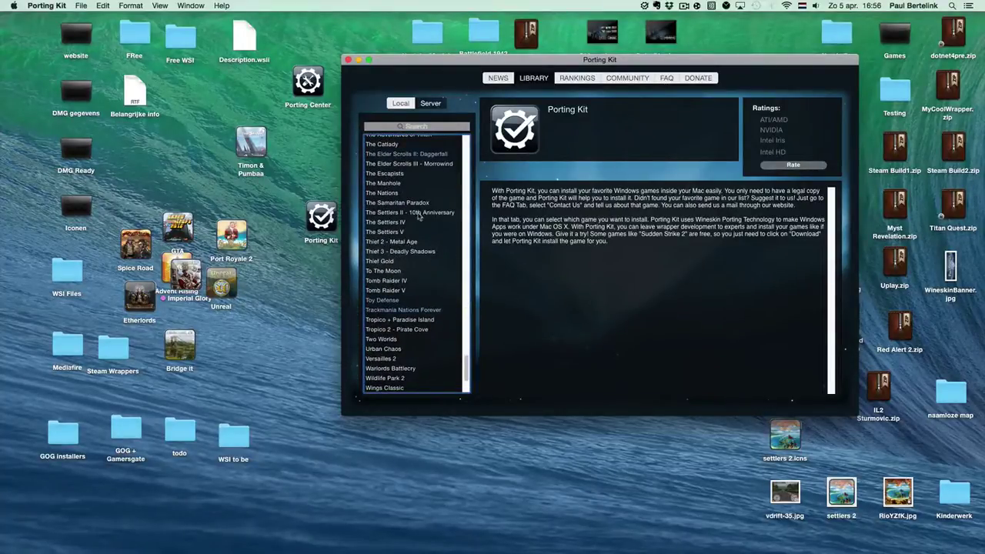
scroll(423, 216, "up", 10)
scroll(423, 215, "up", 10)
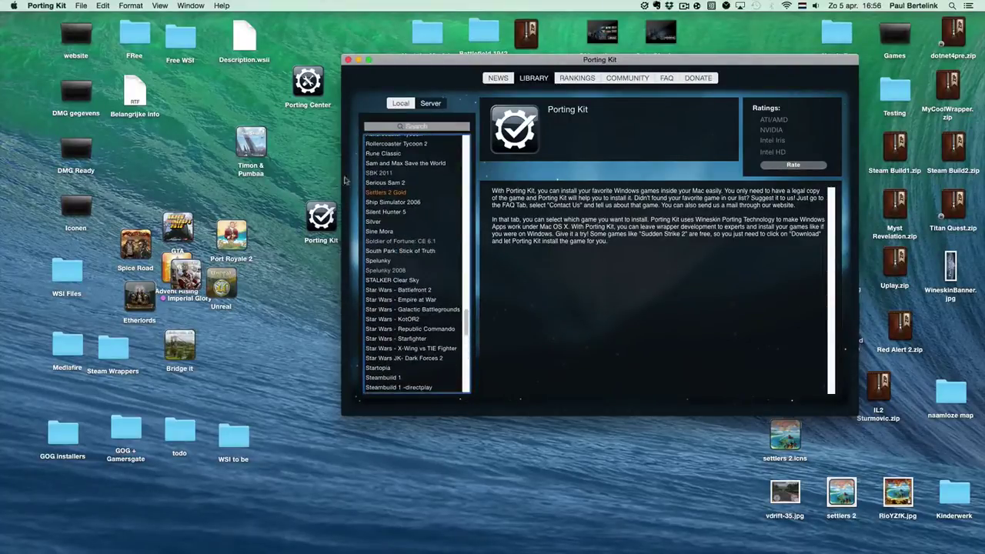
left_click(389, 193)
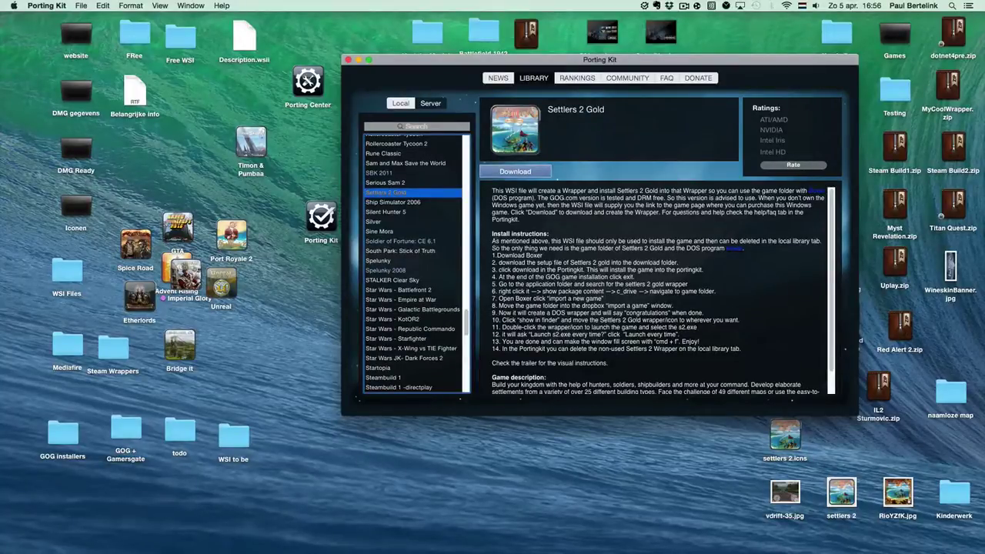
scroll(662, 293, "down", 2)
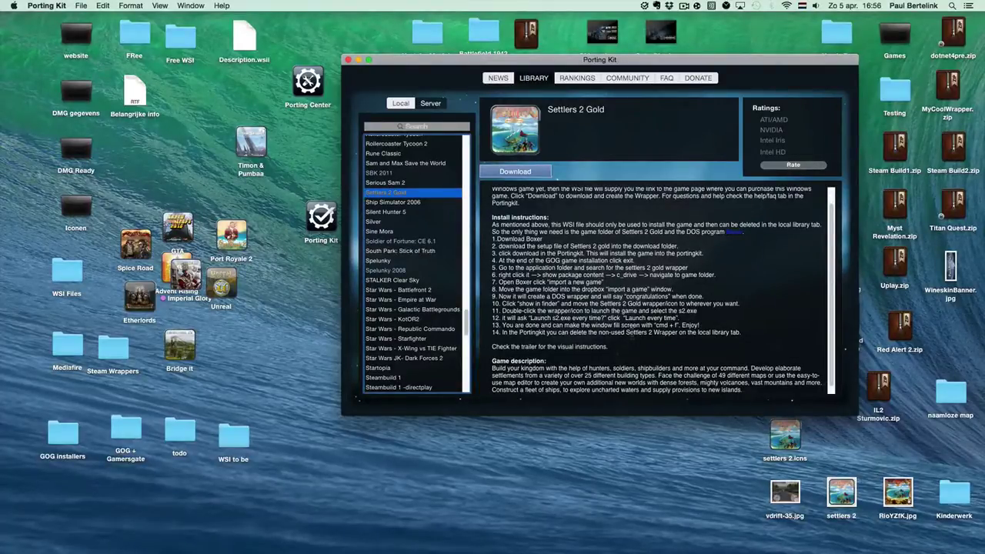
- Download the Settlers 2 Gold port to Programma's with GOG as source, confirming the game and setup file are already owned
left_click(529, 172)
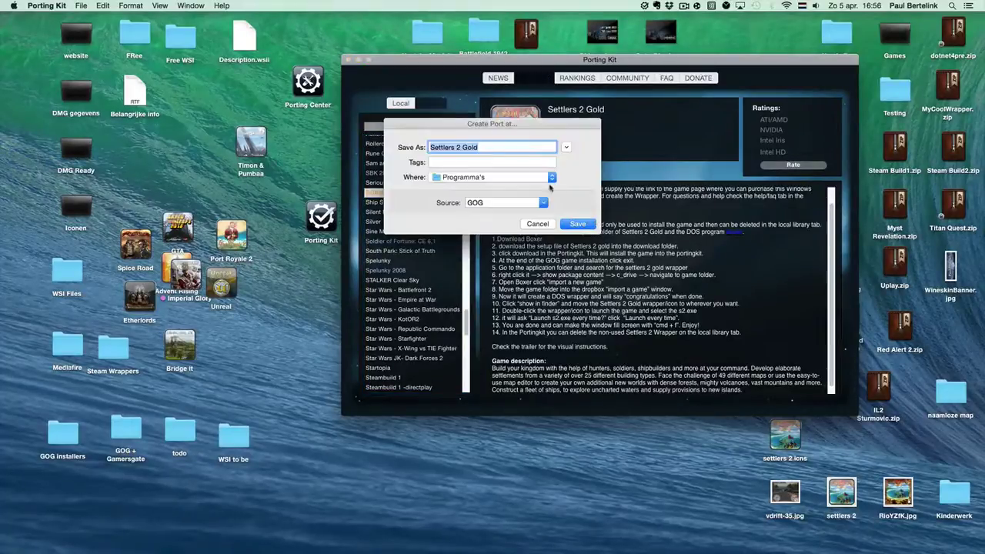
left_click(565, 225)
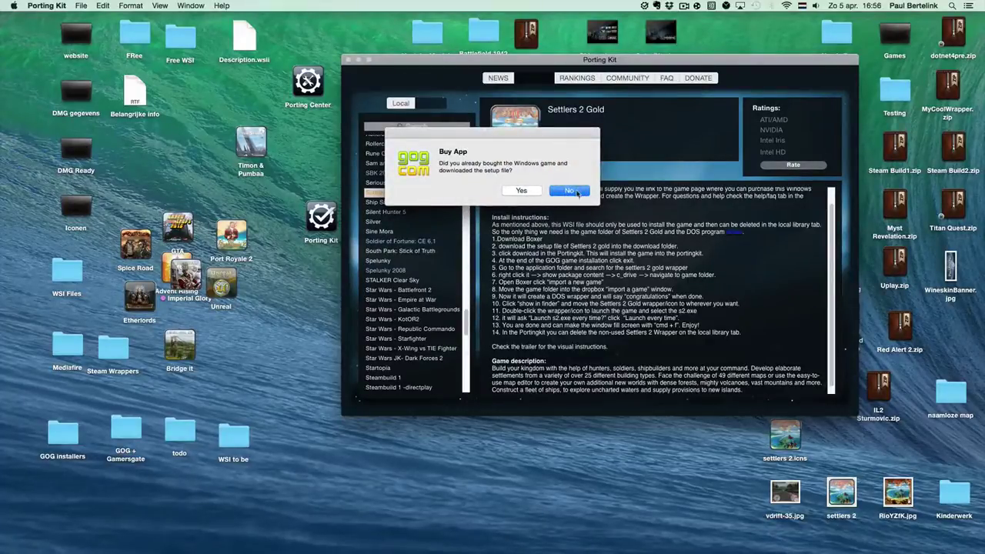
left_click(523, 191)
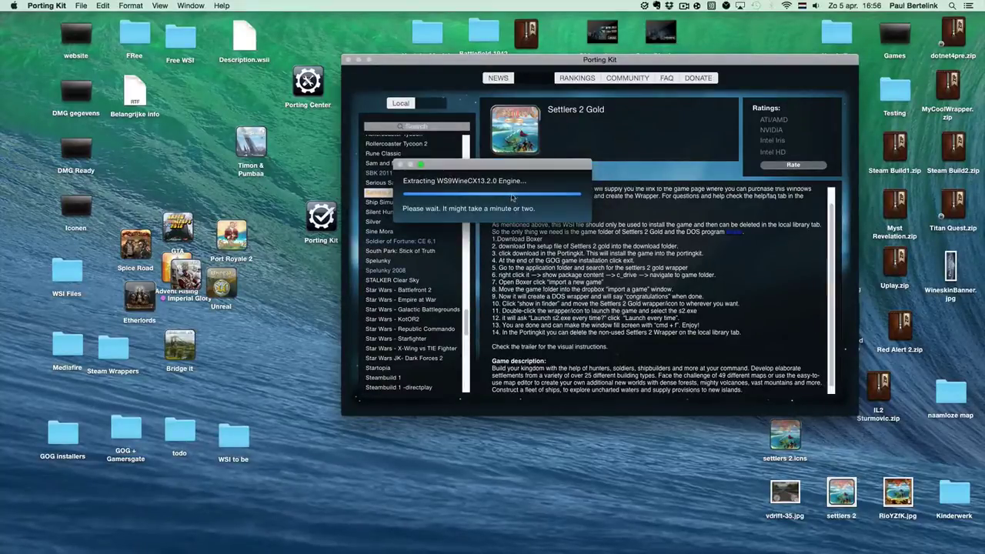
- Accept the EULA in the Settlers 2 GOLD setup and start the installation
left_click(520, 211)
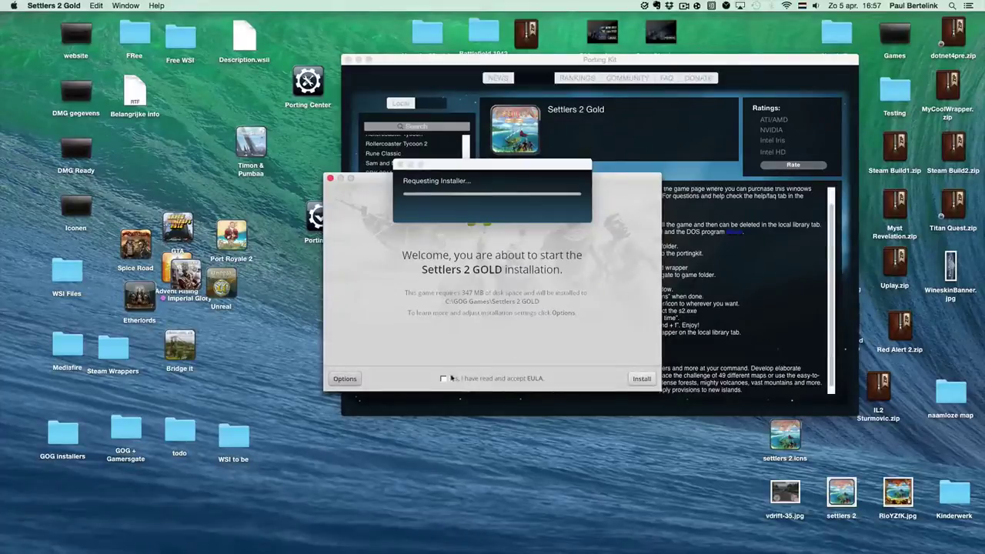
left_click(642, 379)
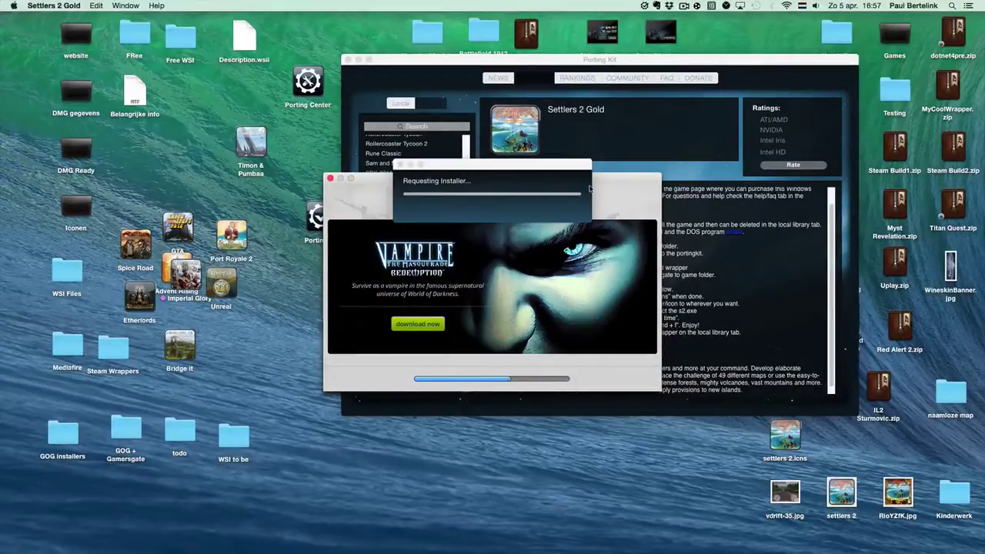
- Open a Finder window on the Programma's folder and locate the Settlers 2 Gold wrapper
double_click(896, 35)
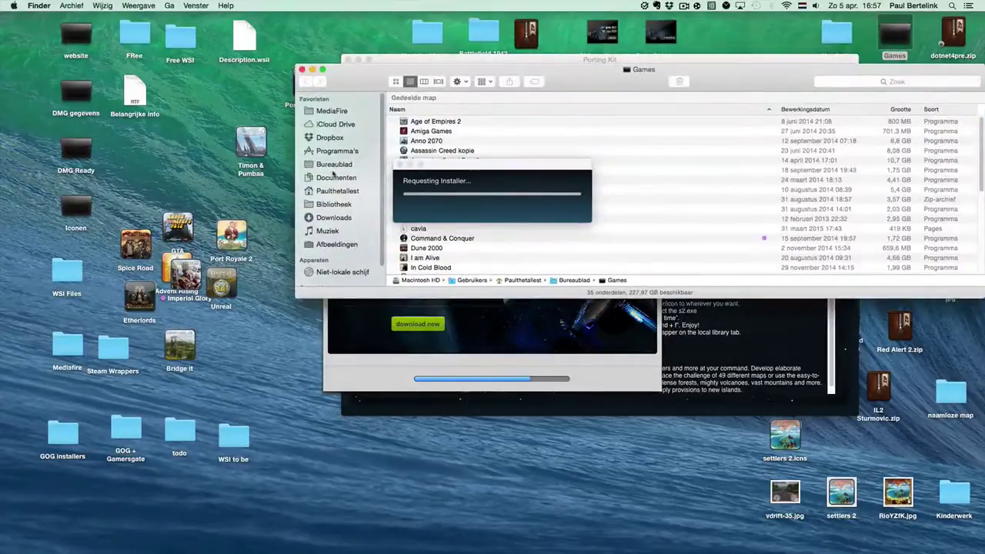
left_click(337, 151)
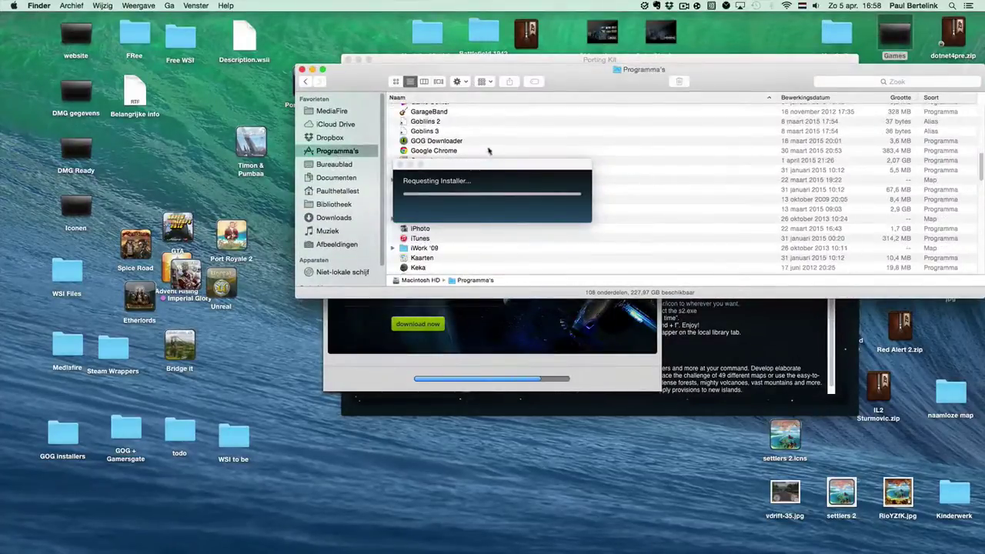
scroll(485, 148, "down", 5)
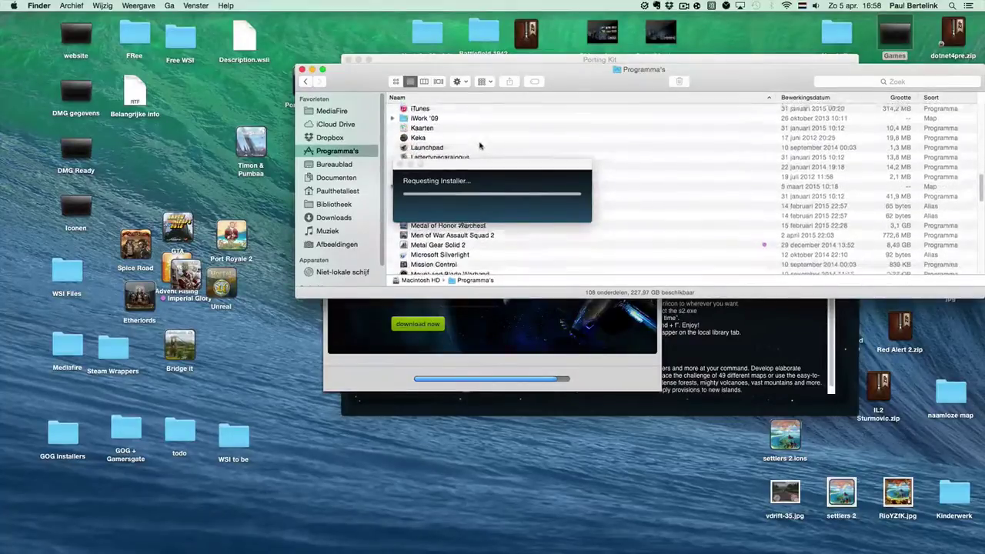
scroll(479, 144, "down", 10)
scroll(480, 145, "down", 6)
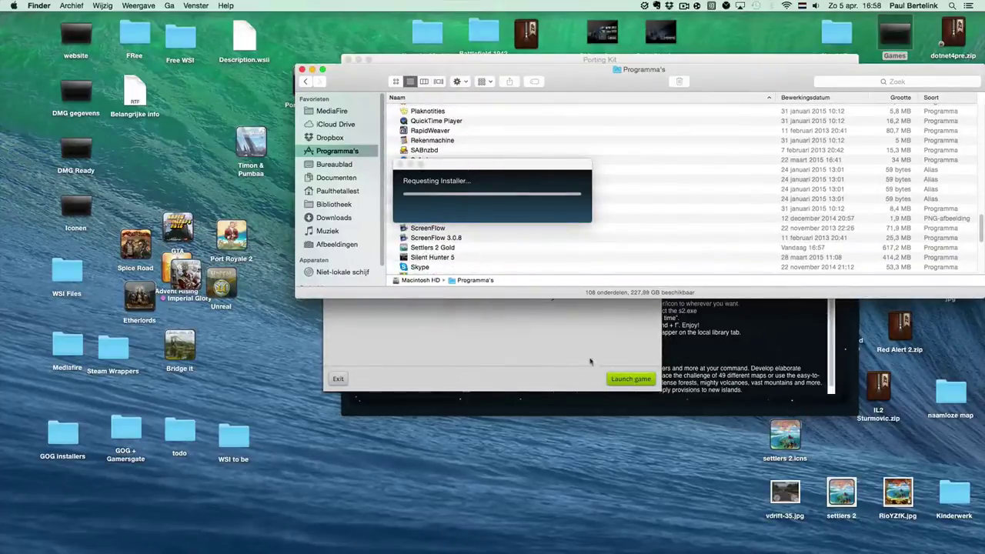
- Exit the game installer without launching the game, acknowledge the port creation, and show Porting Kit's locally installed games
left_click(337, 378)
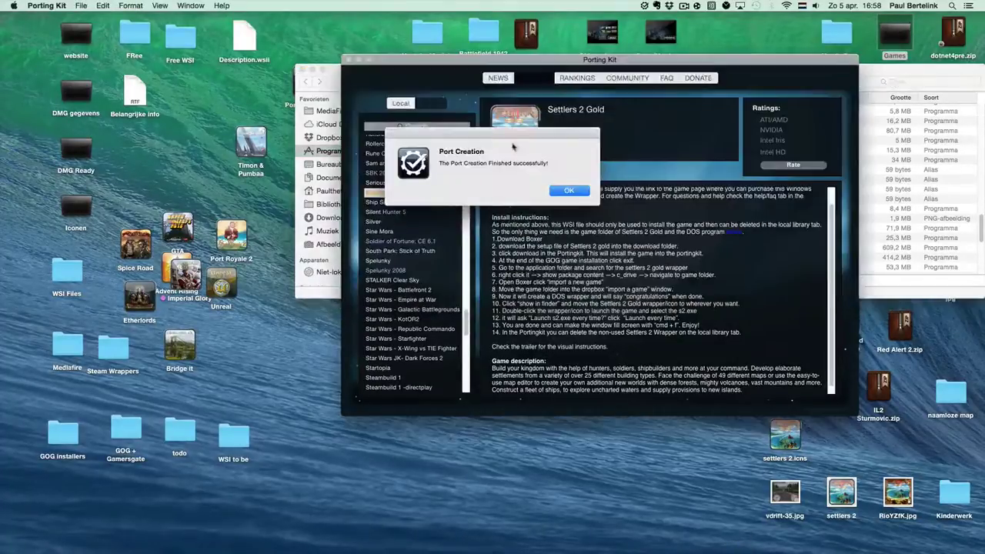
left_click(569, 191)
left_click(422, 105)
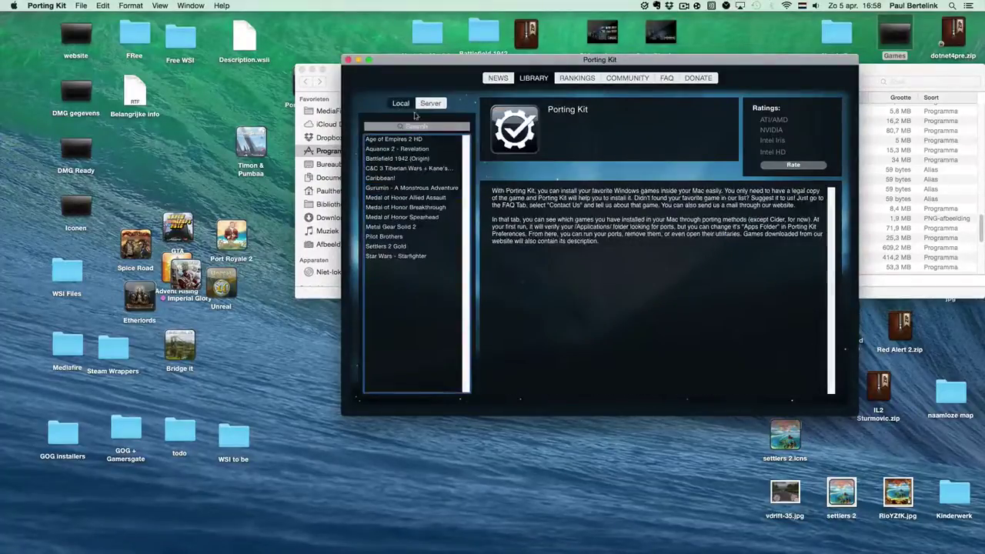
- Show the package contents of the Settlers 2 Gold wrapper and open its drive_c > GOG Games folder
left_click_drag(475, 68, 451, 284)
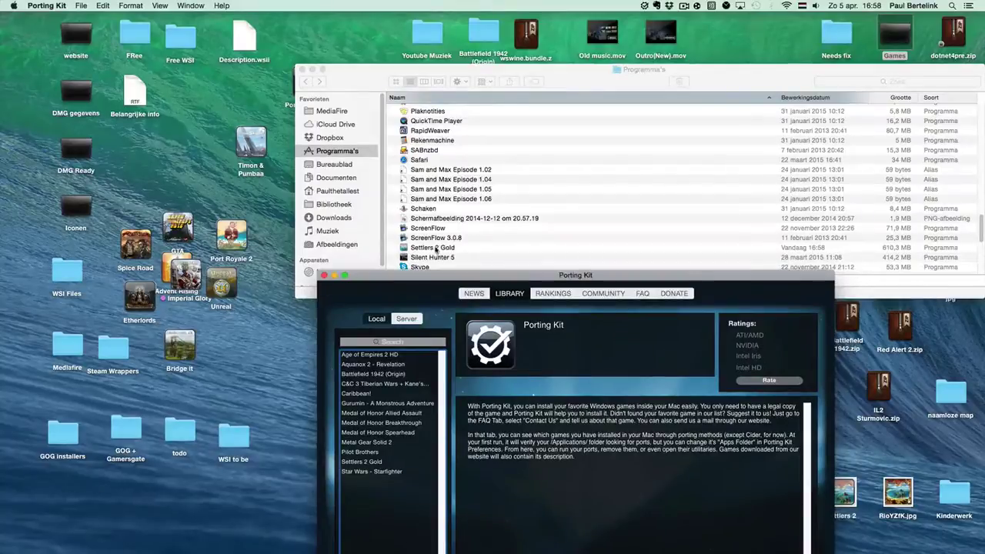
left_click(441, 248)
left_click(436, 249)
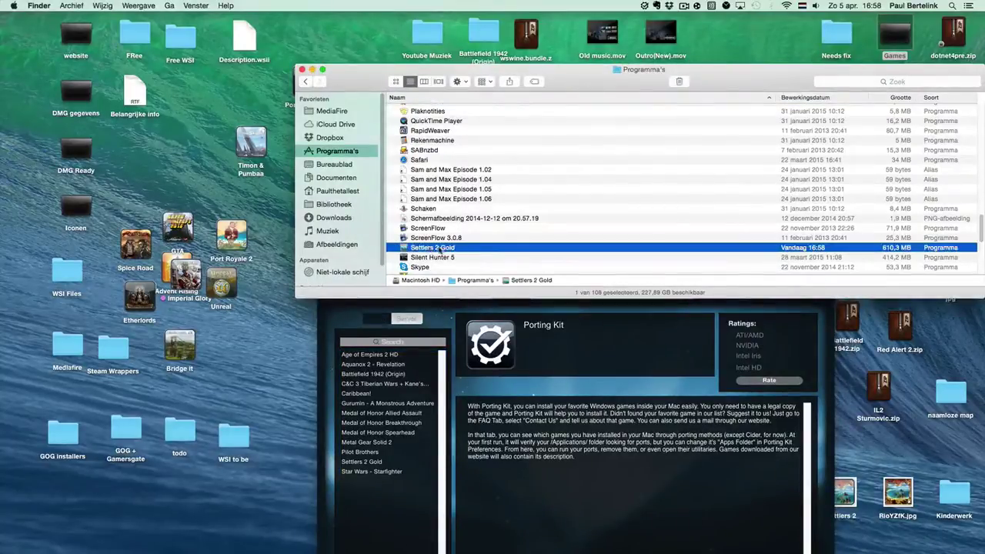
right_click(441, 250)
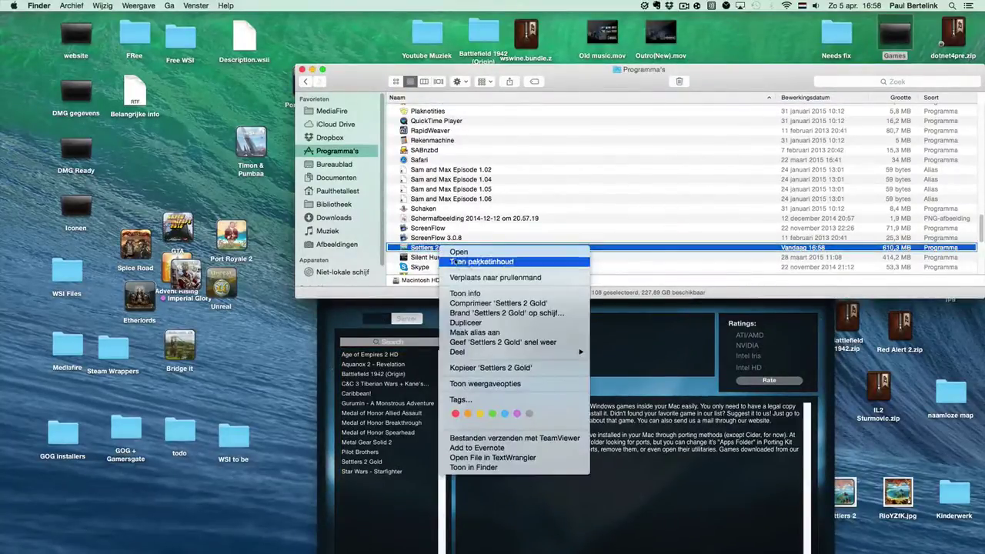
left_click(467, 257)
double_click(422, 126)
double_click(424, 110)
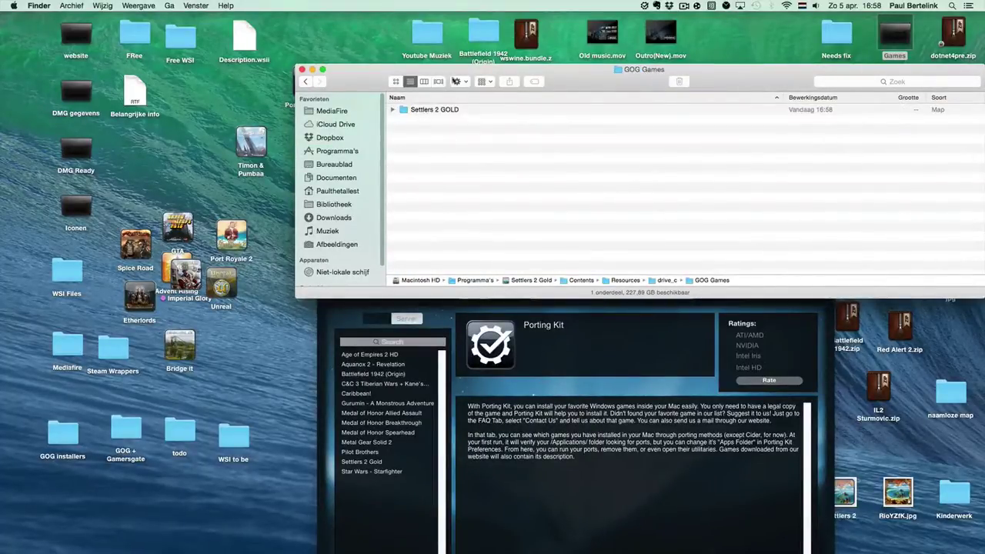
- Move the GOG Games and Porting Kit windows apart to free up the middle of the desktop
left_click_drag(376, 79, 102, 43)
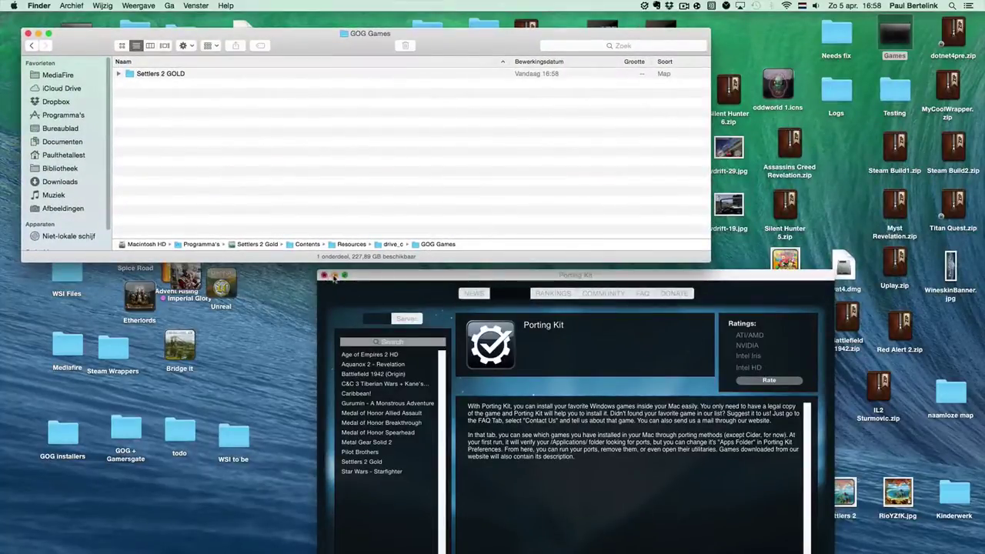
left_click_drag(384, 274, 813, 64)
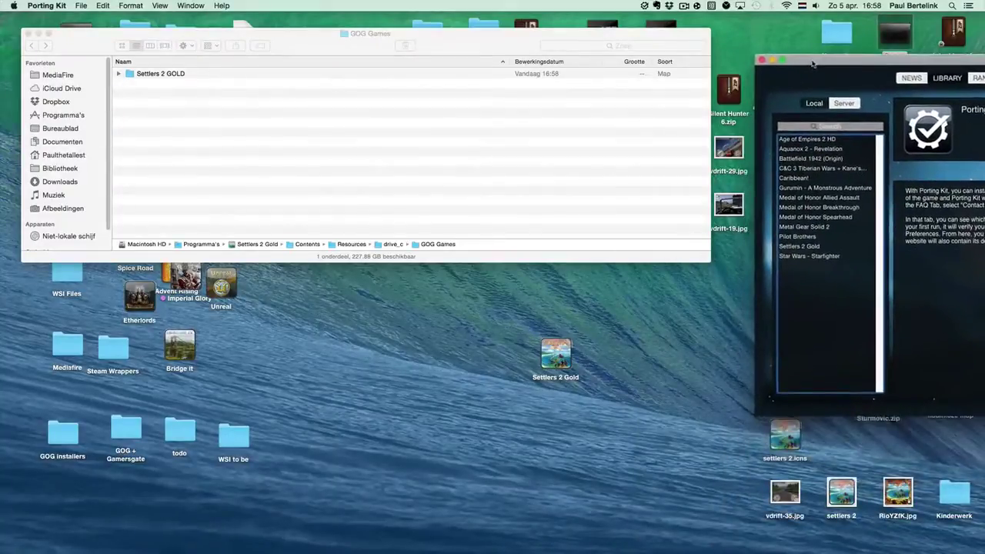
left_click(811, 103)
- Launch Boxer and import the Settlers 2 GOLD folder from GOG Games as a new game
mouse_move(631, 542)
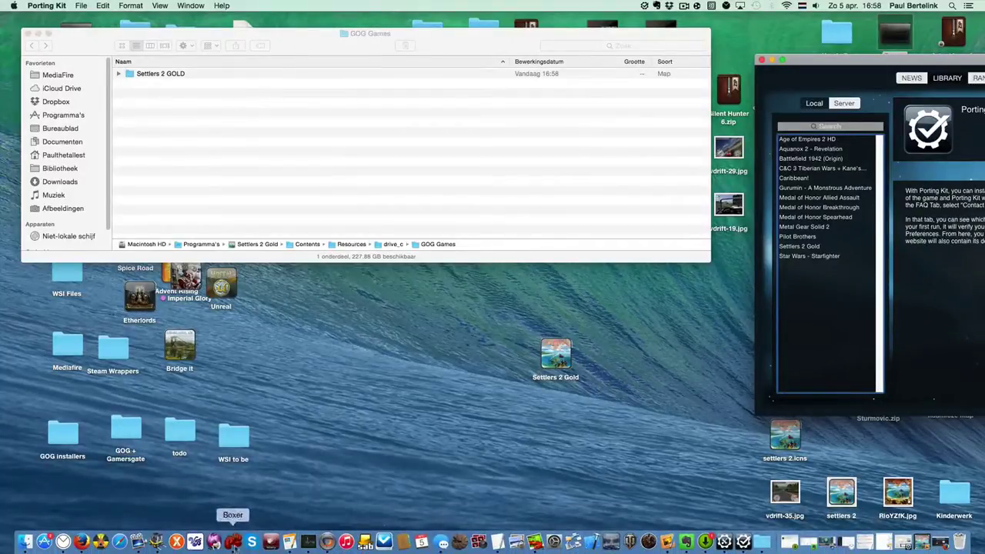
left_click(232, 542)
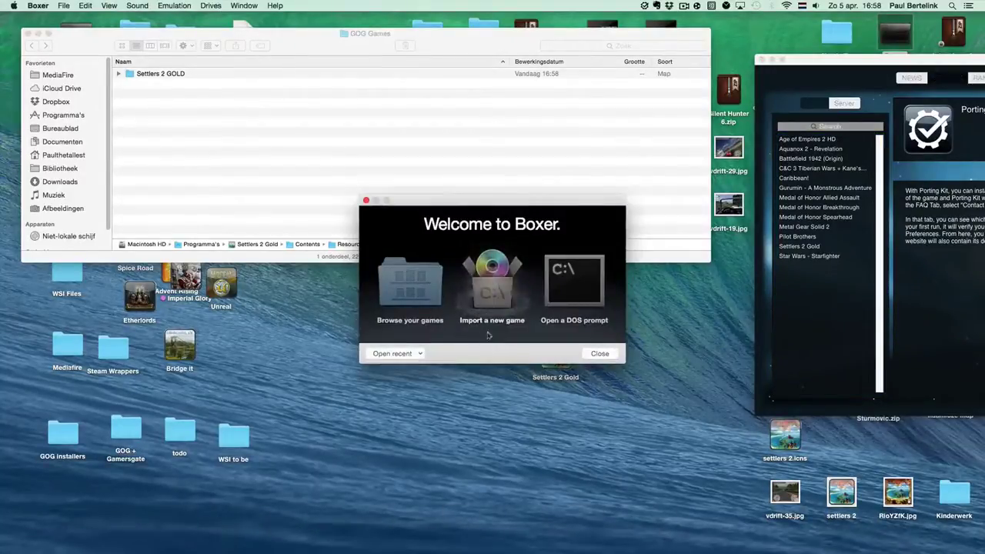
left_click(495, 290)
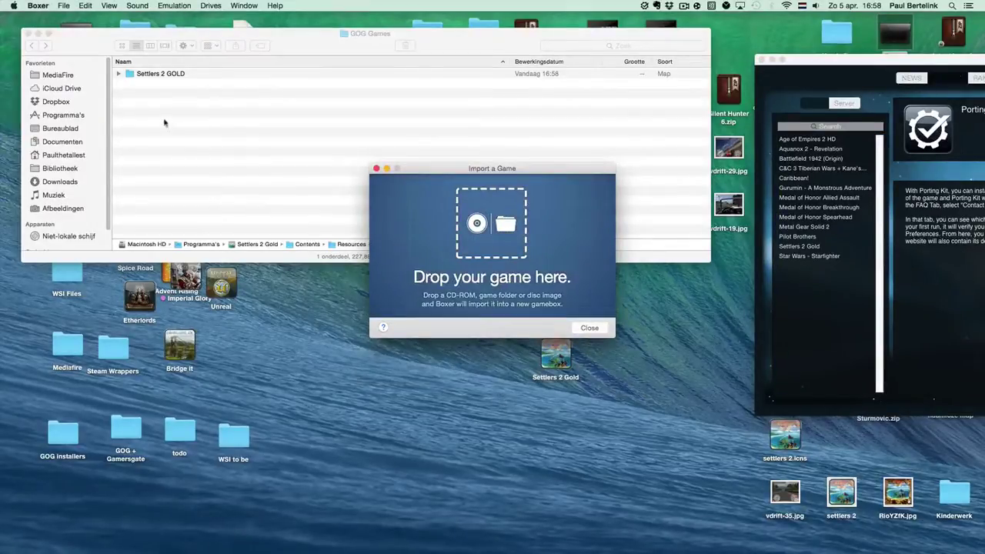
left_click(143, 75)
left_click(142, 75)
left_click_drag(121, 58, 480, 267)
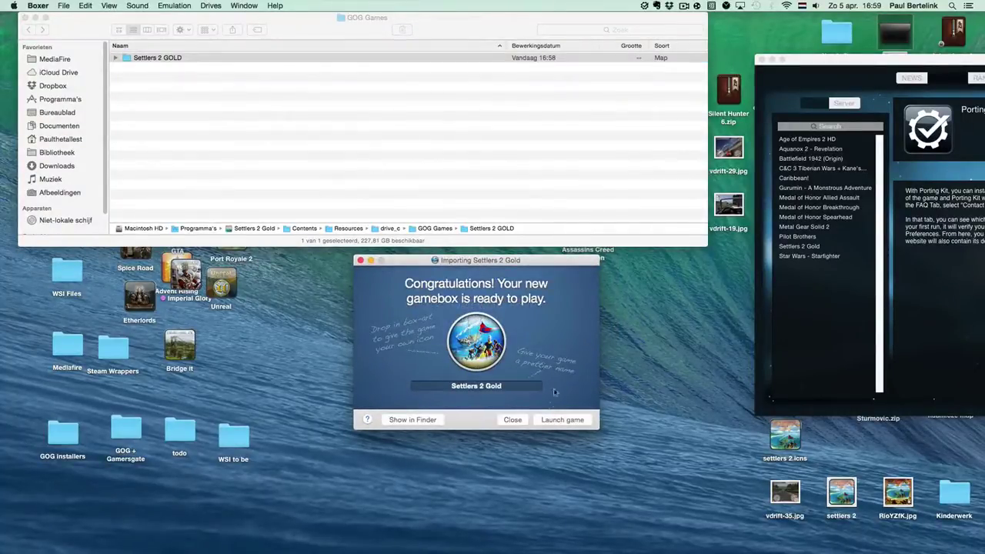
- Reveal the imported Settlers 2 Gold gamebox in Finder and move it onto the desktop
left_click(414, 421)
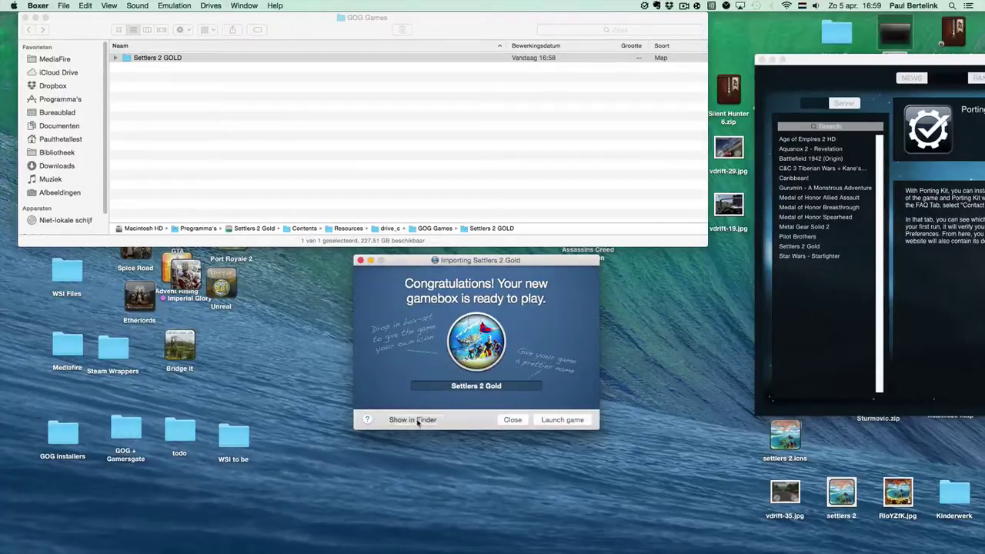
left_click_drag(531, 308, 507, 465)
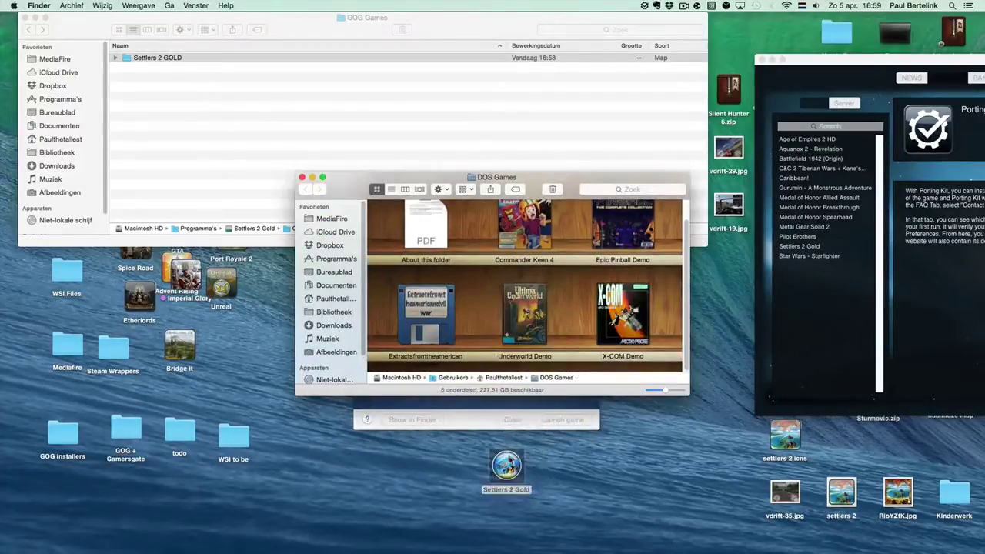
- Close the DOS Games window, the finished Boxer import window and the GOG Games window
left_click(302, 177)
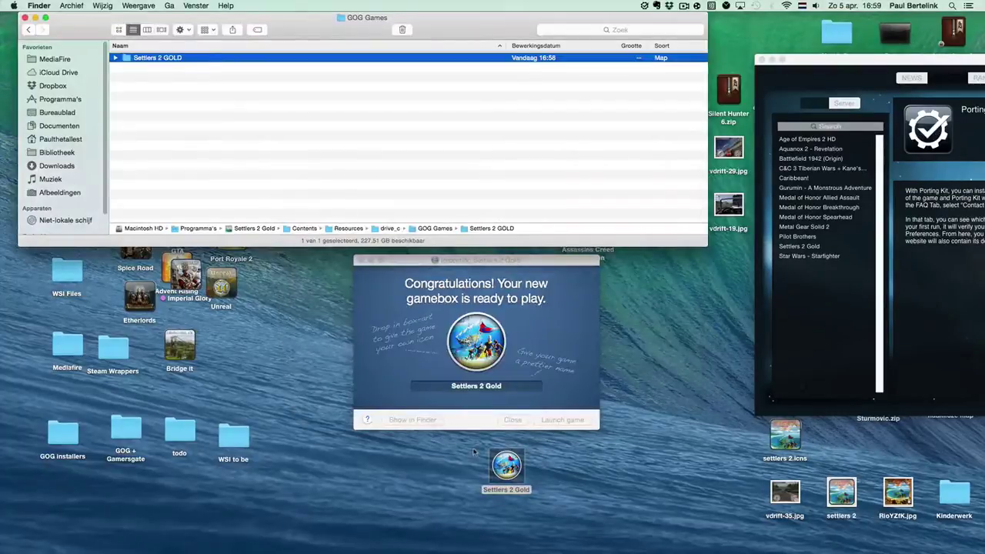
left_click(362, 261)
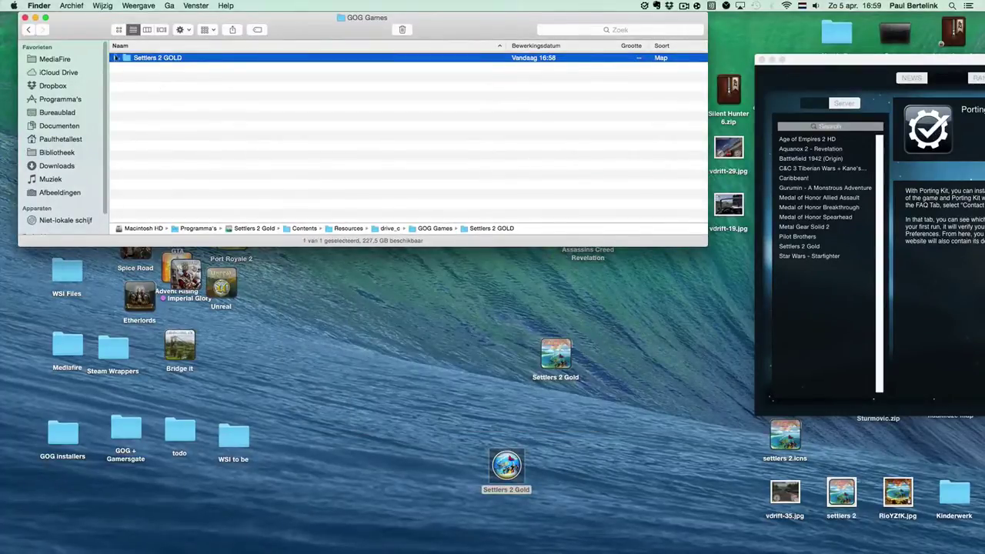
left_click(25, 17)
- Remove Settlers 2 Gold from the local library in Porting Kit and close the Porting Kit window
left_click(833, 65)
left_click_drag(833, 65, 438, 58)
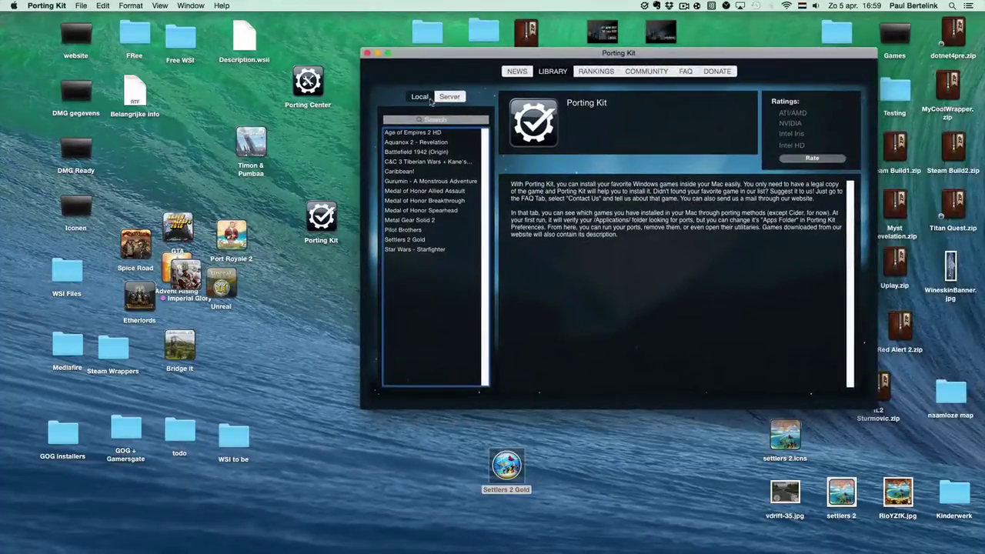
left_click(409, 221)
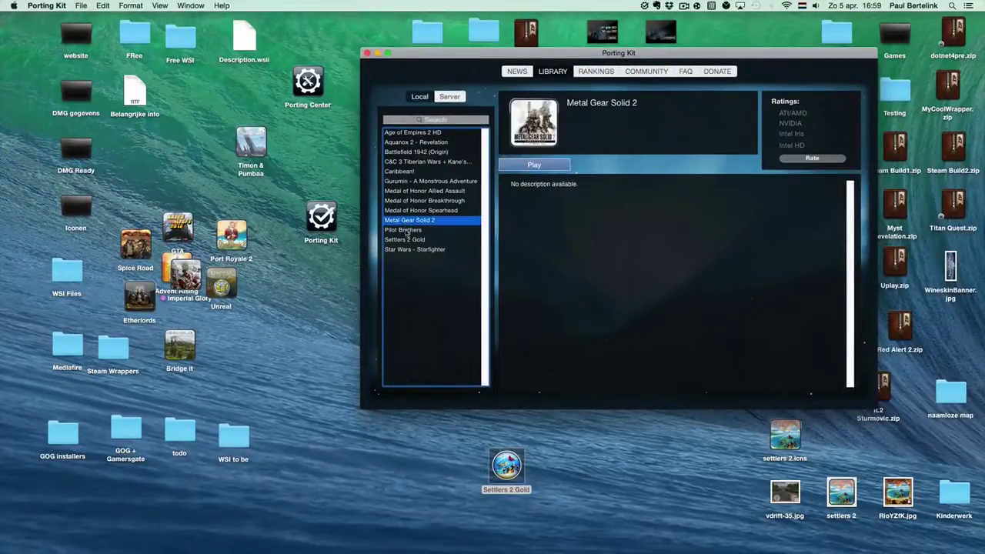
left_click(407, 240)
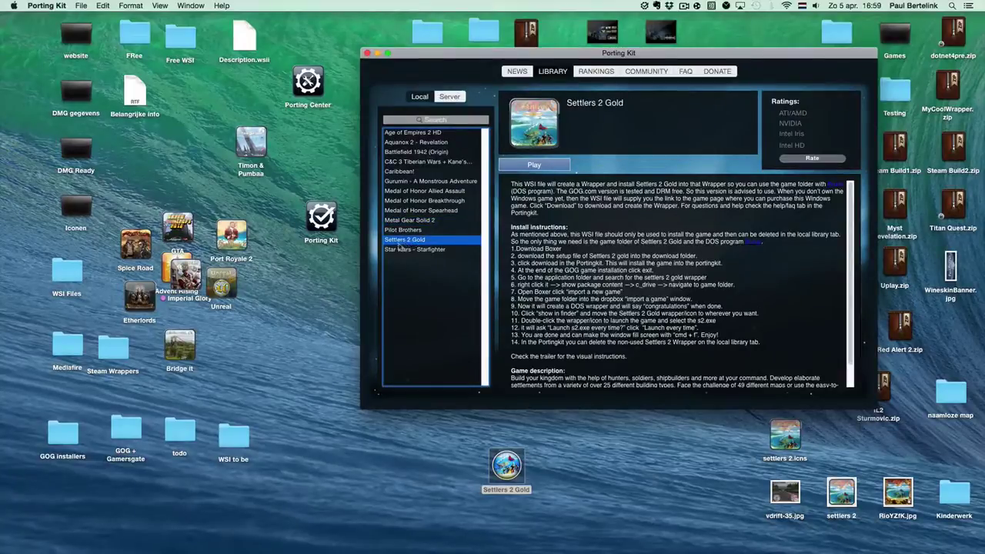
right_click(406, 242)
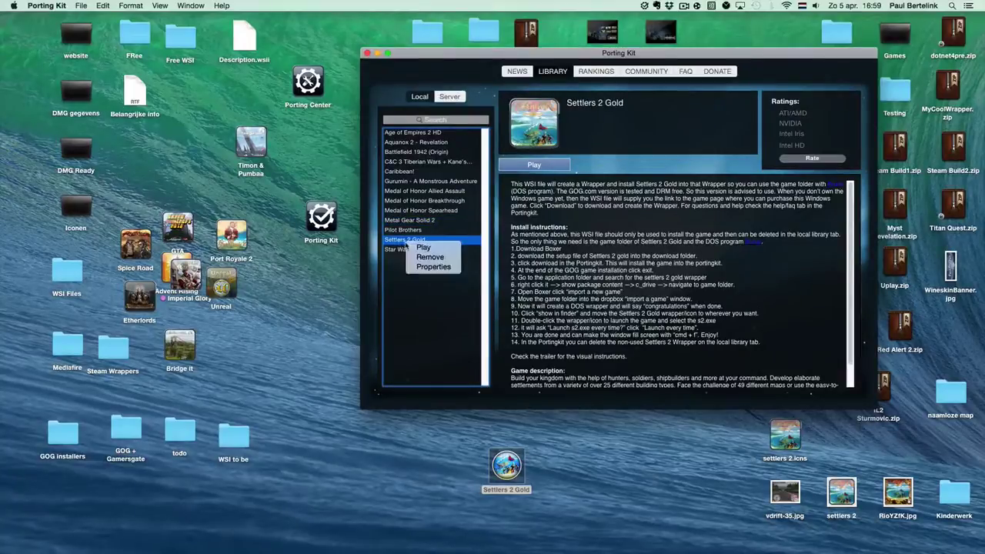
left_click(436, 259)
left_click(519, 191)
left_click(518, 191)
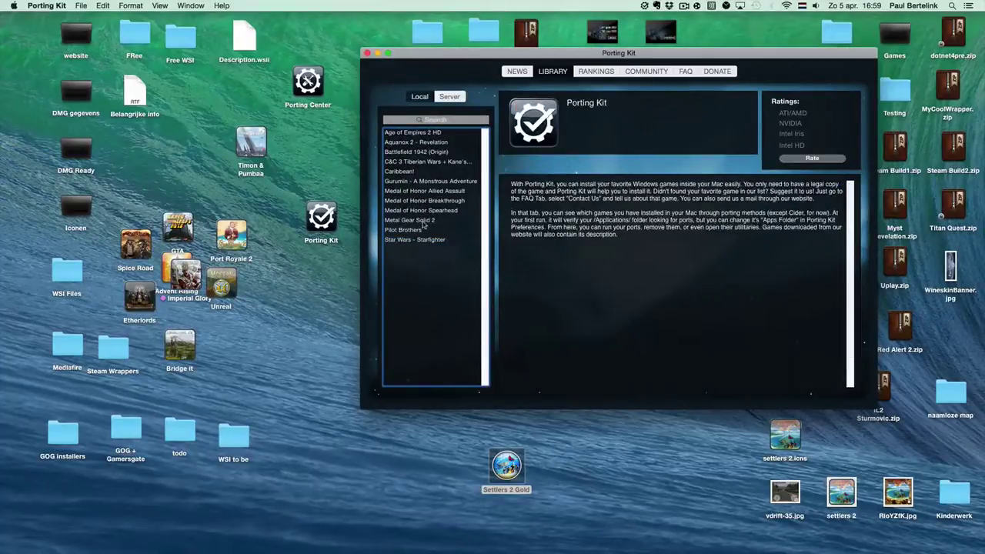
left_click(367, 54)
- Open the Settlers 2 Gold gamebox from the desktop, run s2.exe and set it to launch every time
left_click_drag(512, 458, 417, 273)
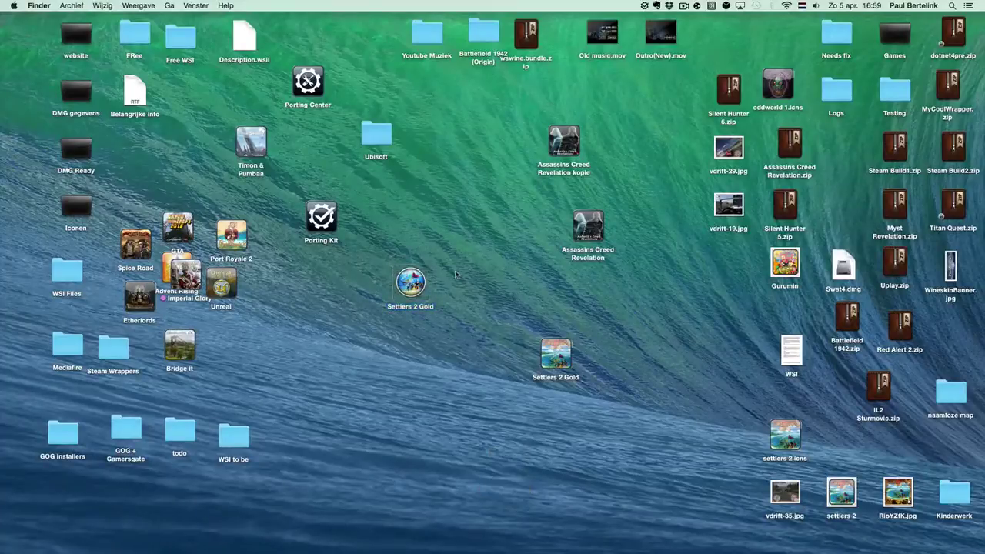
double_click(410, 283)
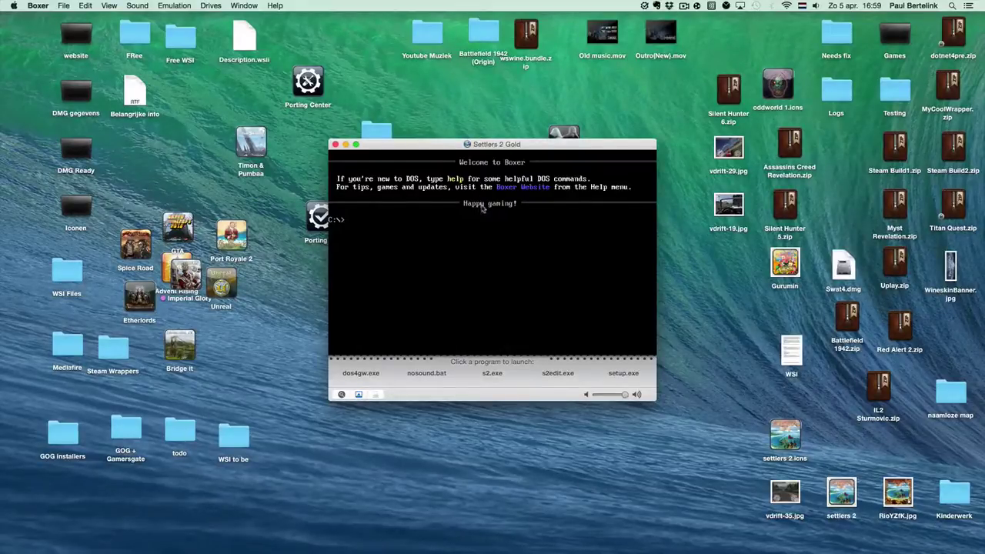
left_click(492, 373)
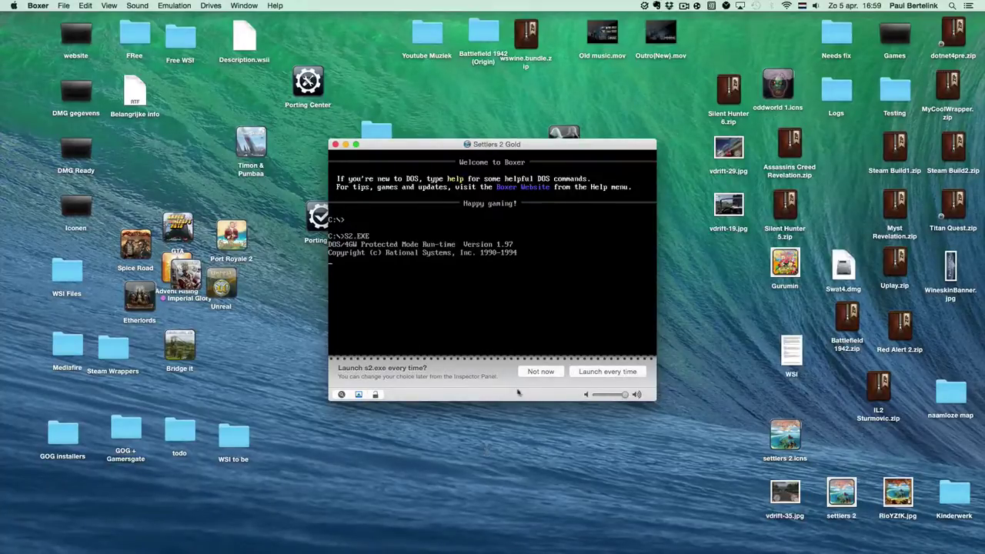
left_click(609, 372)
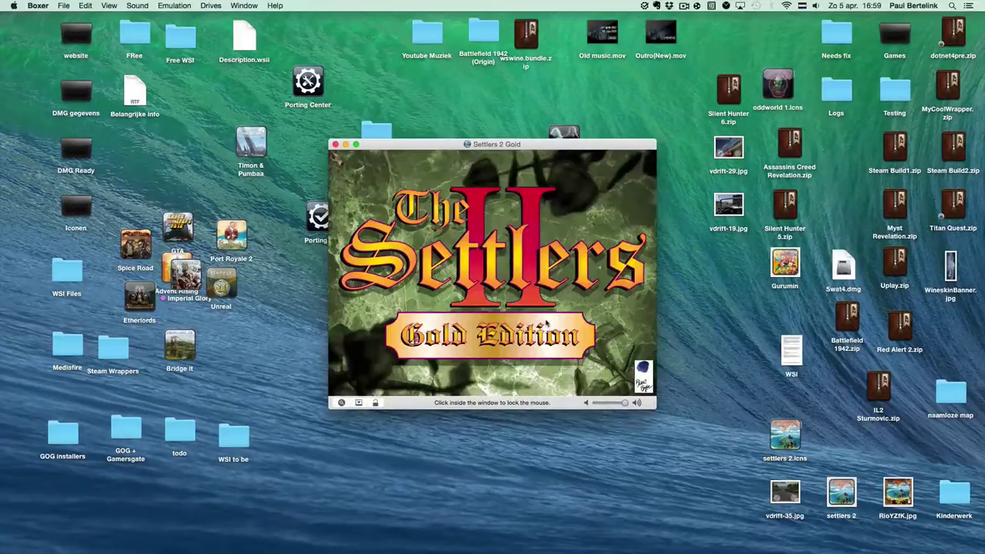
- Skip the game's title screens to the main menu and switch the game to fullscreen
left_click(542, 323)
left_click(478, 272)
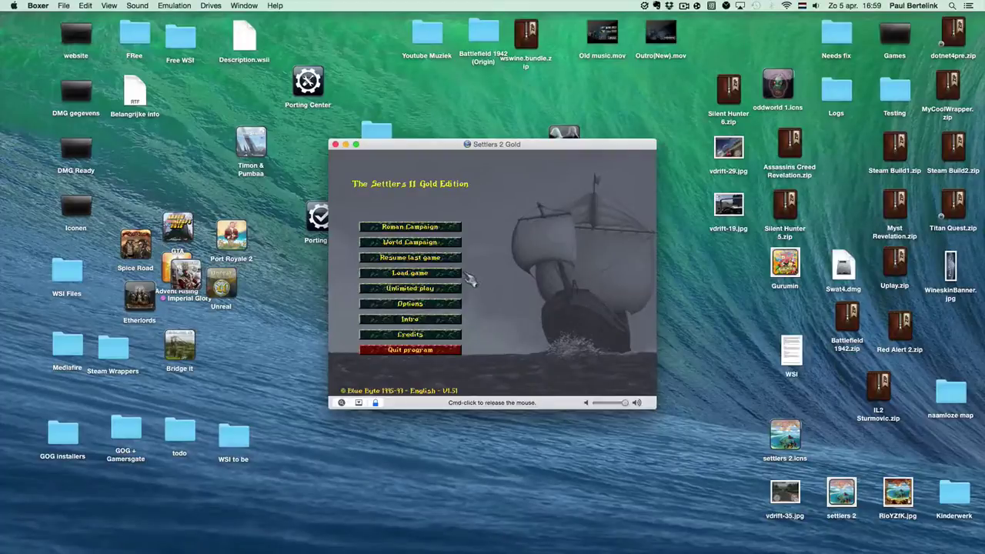
left_click(460, 273)
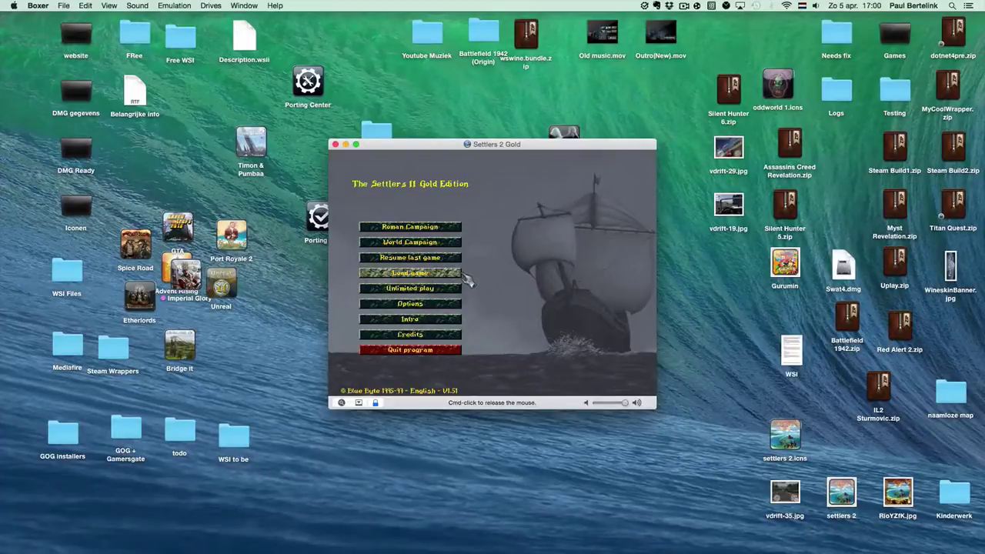
key("super+f")
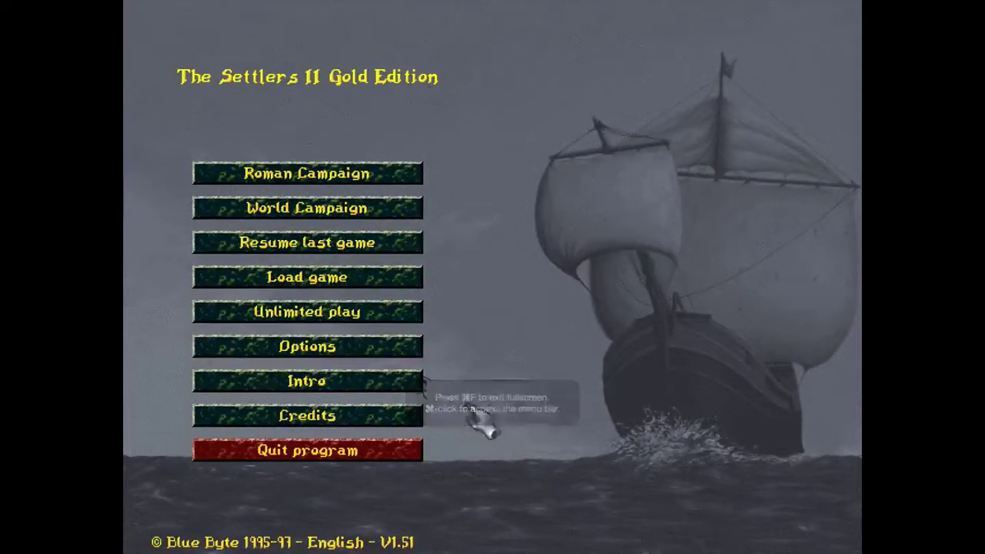
- Start chapter I - Off we go of the Roman Campaign and dismiss the opening diary entry
left_click(326, 180)
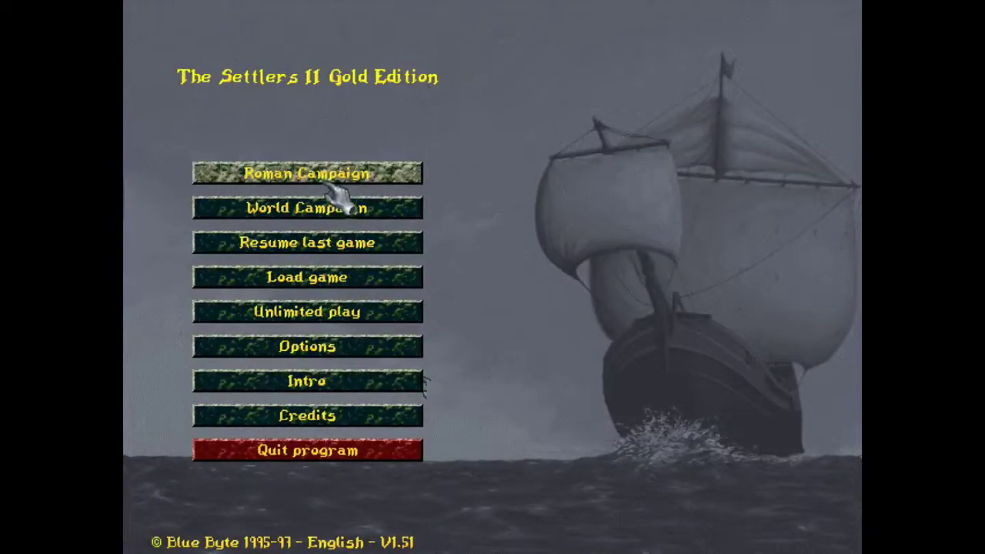
left_click(512, 185)
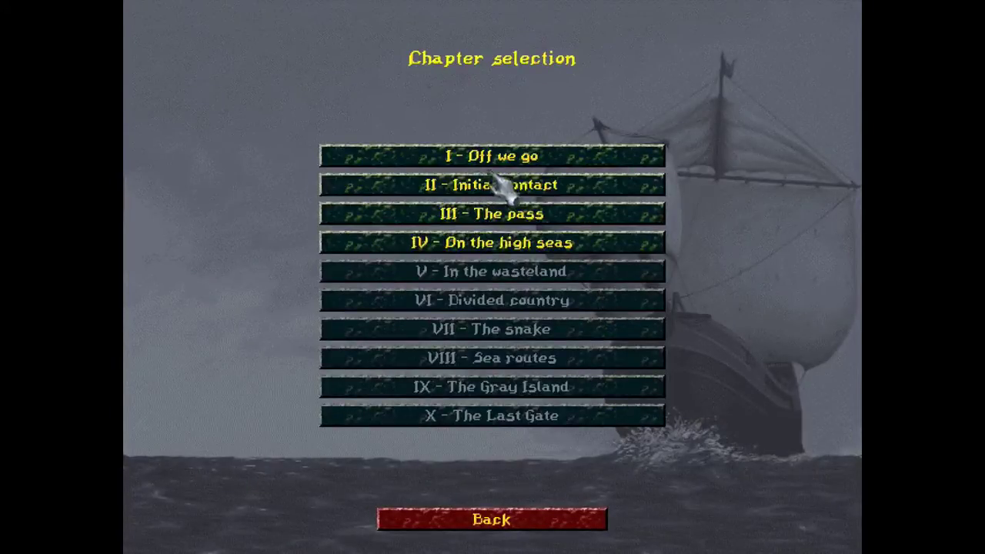
left_click(525, 164)
left_click(514, 312)
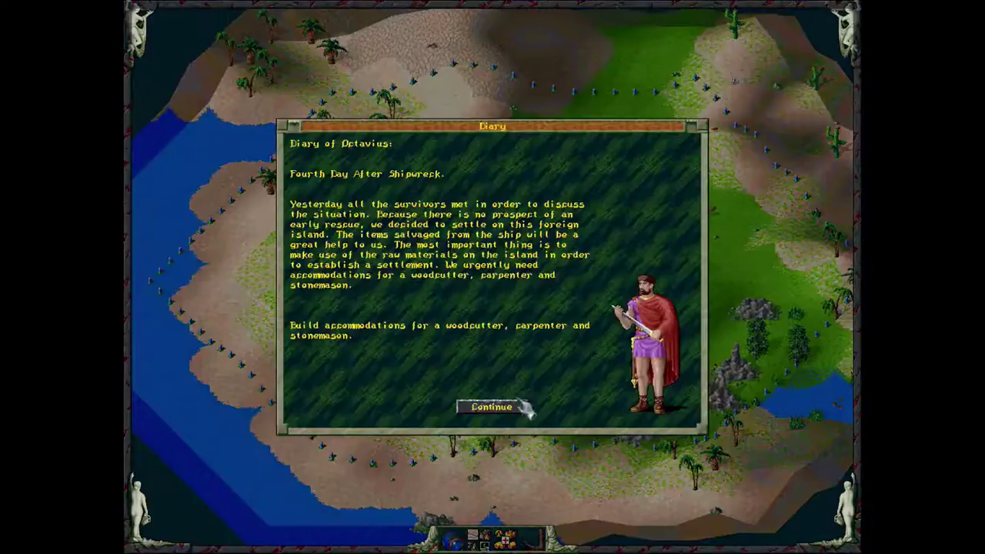
left_click(513, 411)
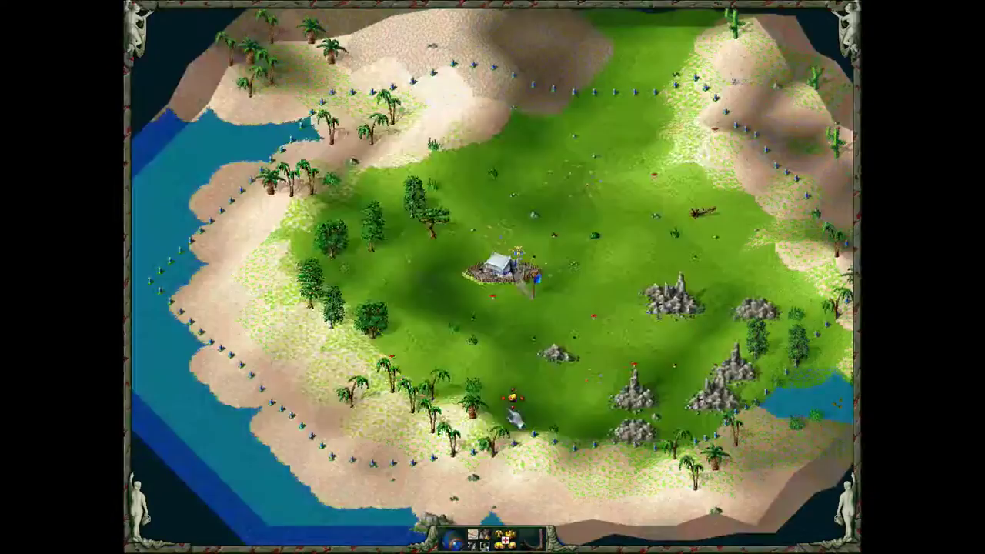
- Place a woodcutter west of the headquarters and connect its flag to the headquarters flag by road
left_click(431, 274)
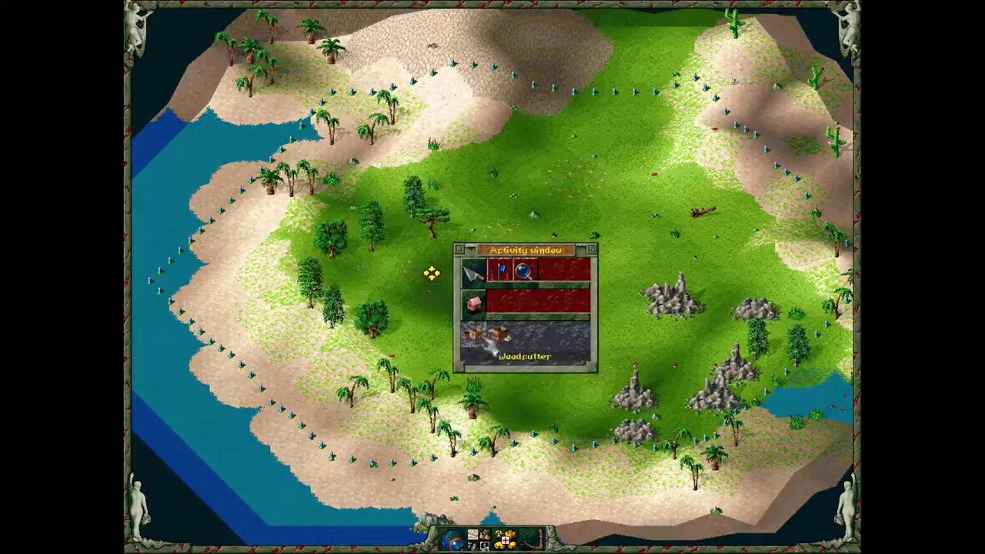
left_click(501, 270)
left_click(453, 302)
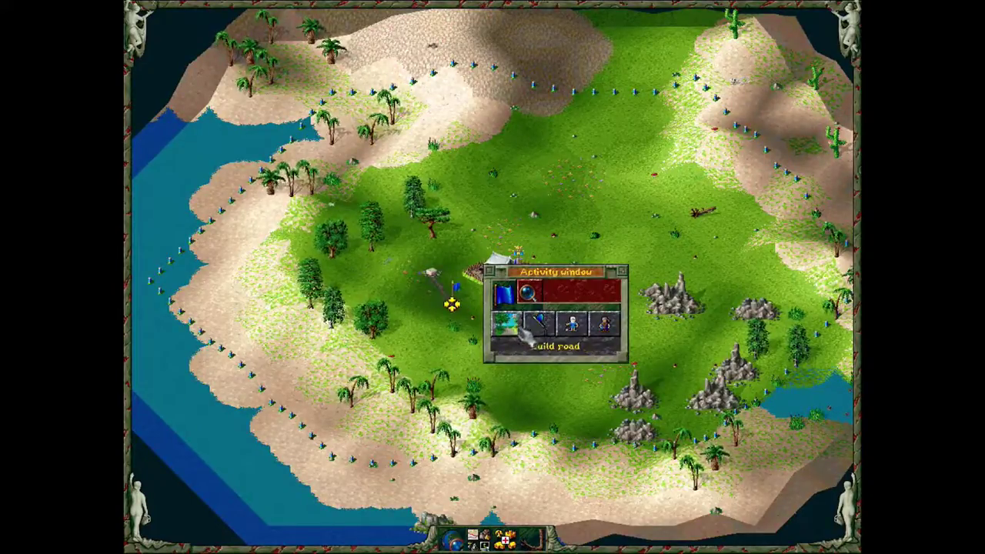
left_click(506, 323)
left_click(534, 299)
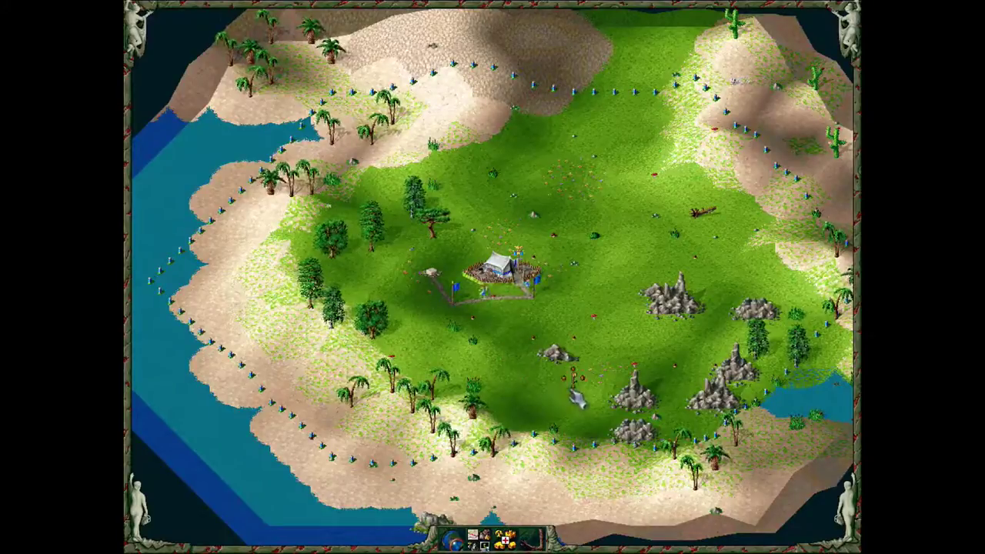
- Place a building site east of the headquarters and connect its flag to the headquarters flag by road
left_click(593, 278)
right_click(601, 282)
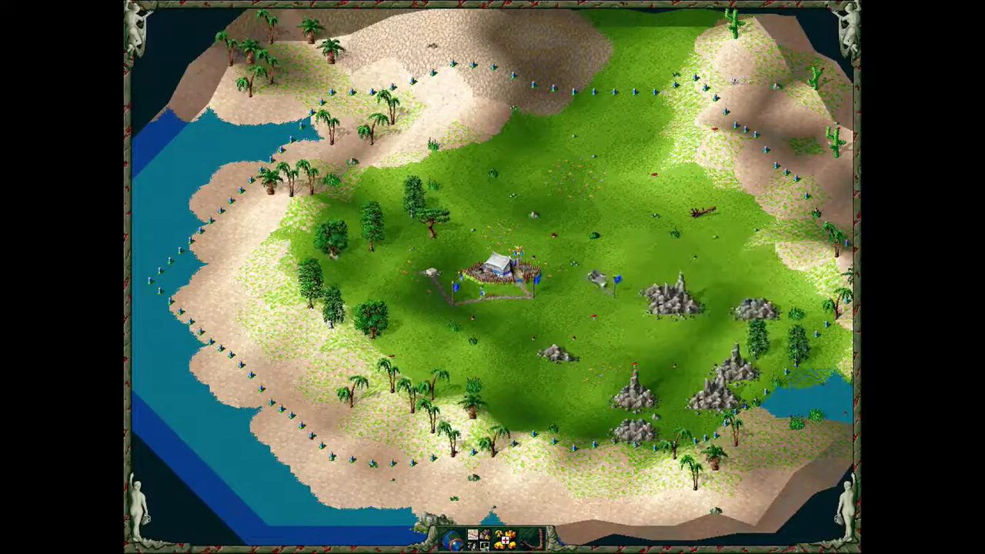
left_click(613, 296)
left_click(662, 314)
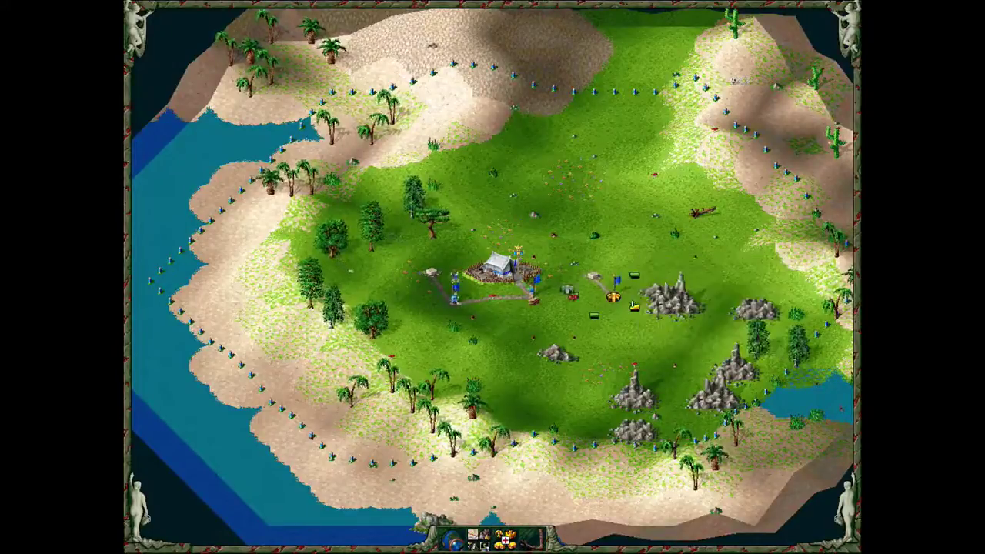
left_click(531, 298)
left_click(531, 298)
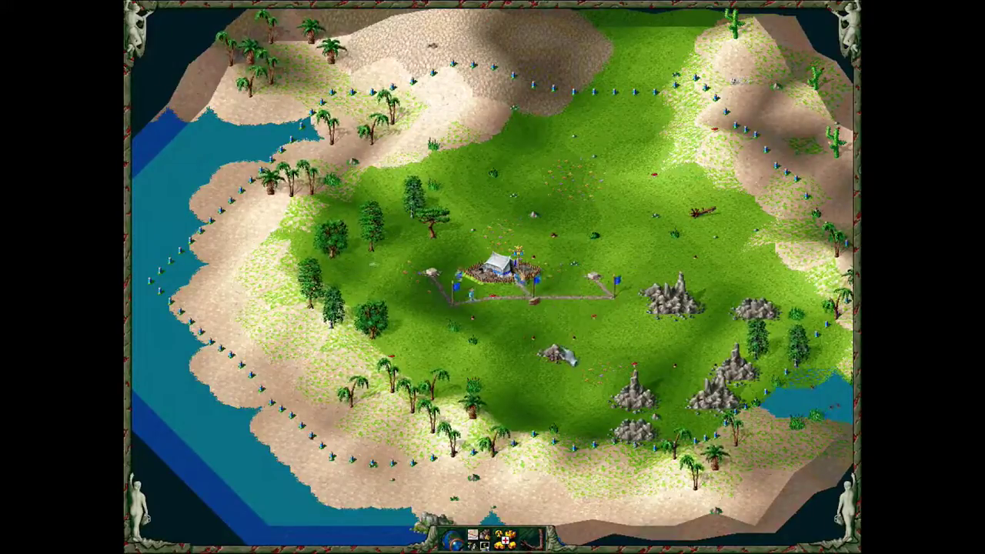
- Place another building site just south of the eastern one and link its flag to the eastern site's flag by road
left_click(592, 317)
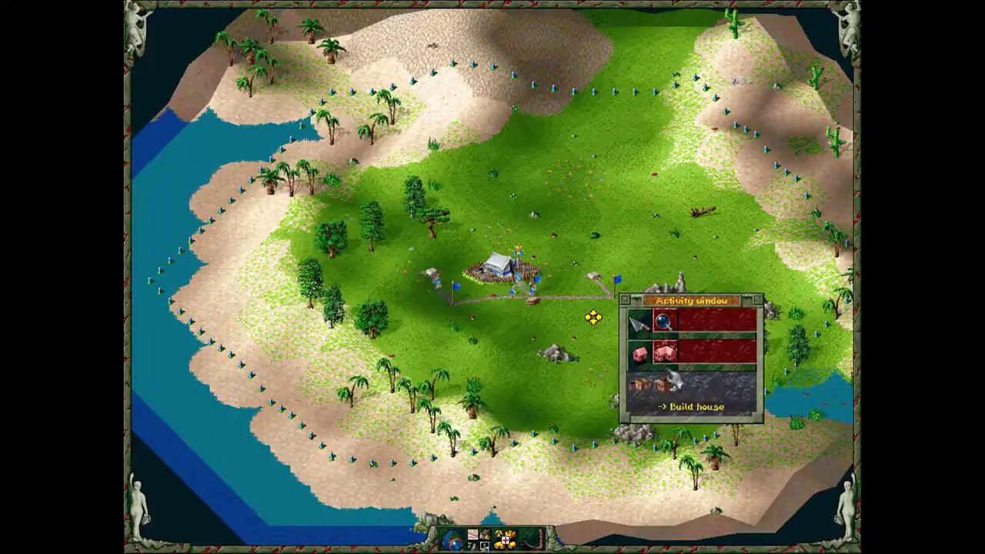
left_click(639, 384)
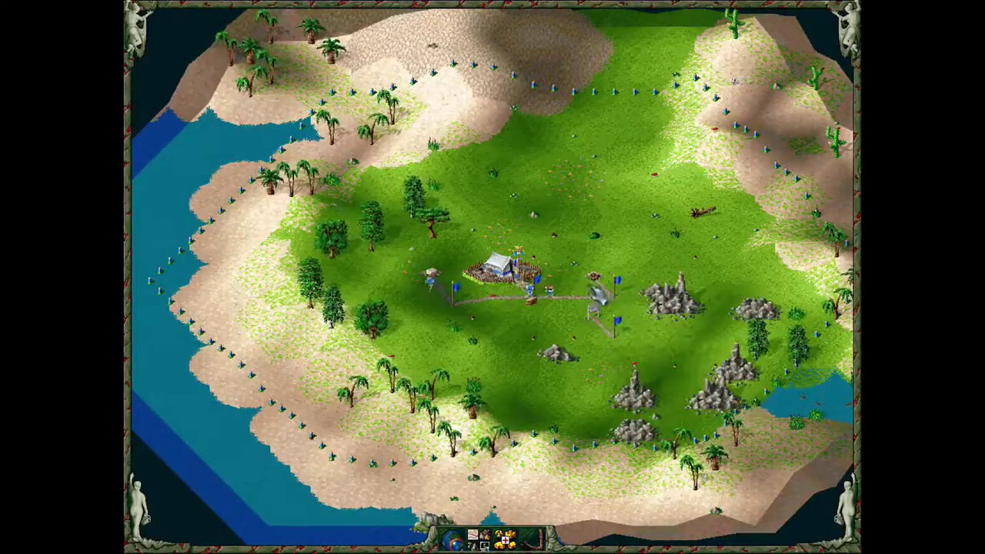
left_click(619, 339)
left_click(676, 328)
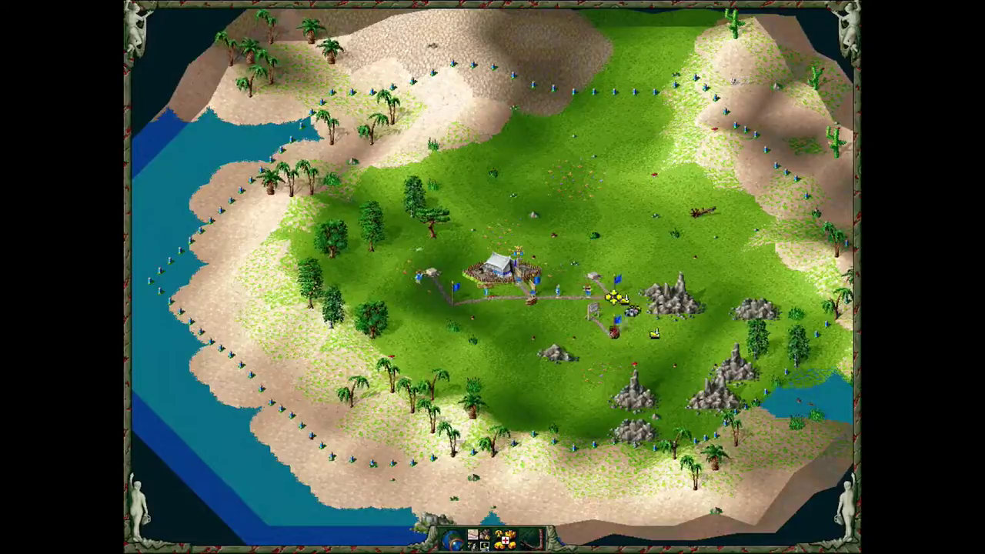
left_click(623, 309)
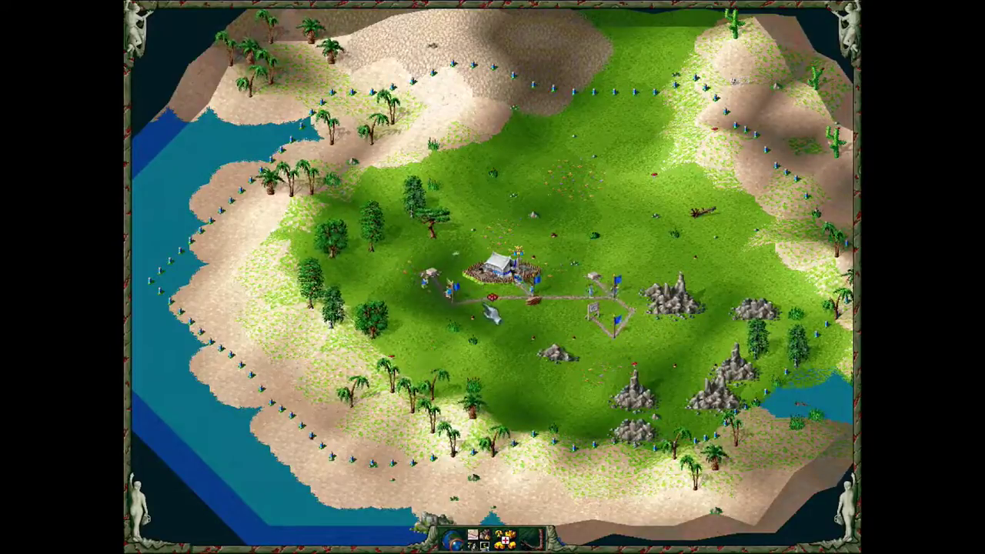